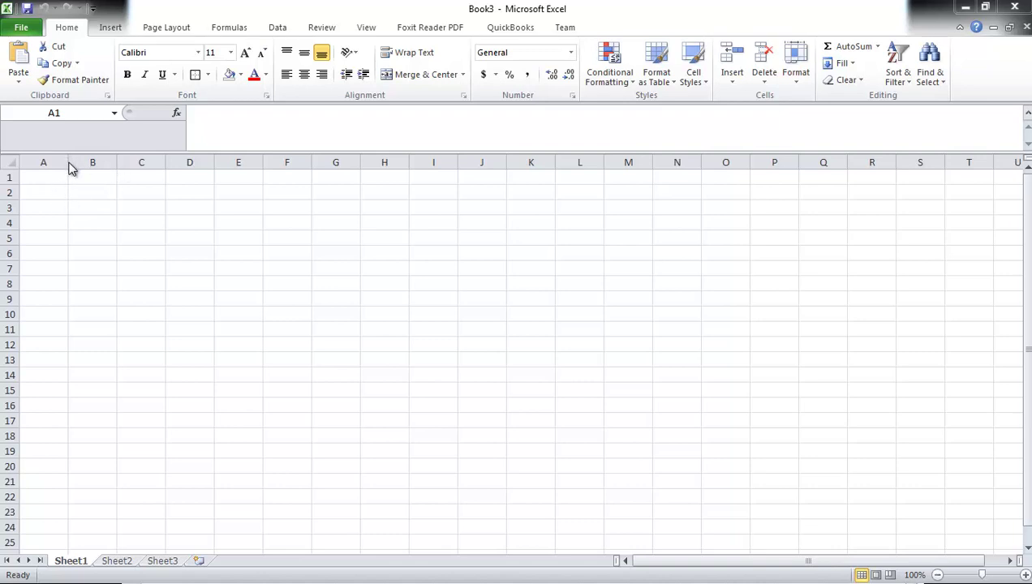
Widen column A to about four times its default width and enter the heading "Project Delivery Mode" in A1.
left_click_drag(69, 164, 214, 163)
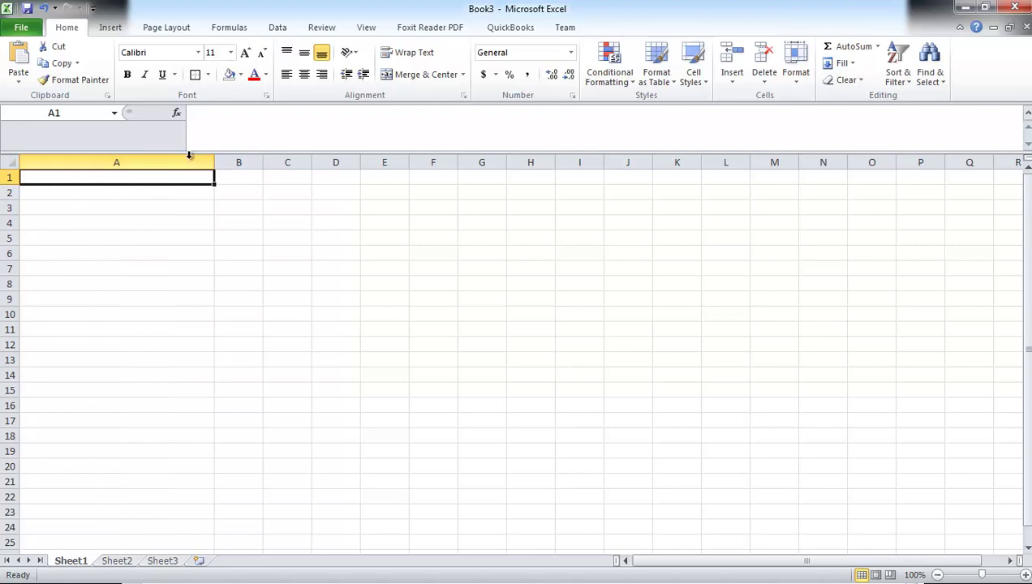
type("Project D")
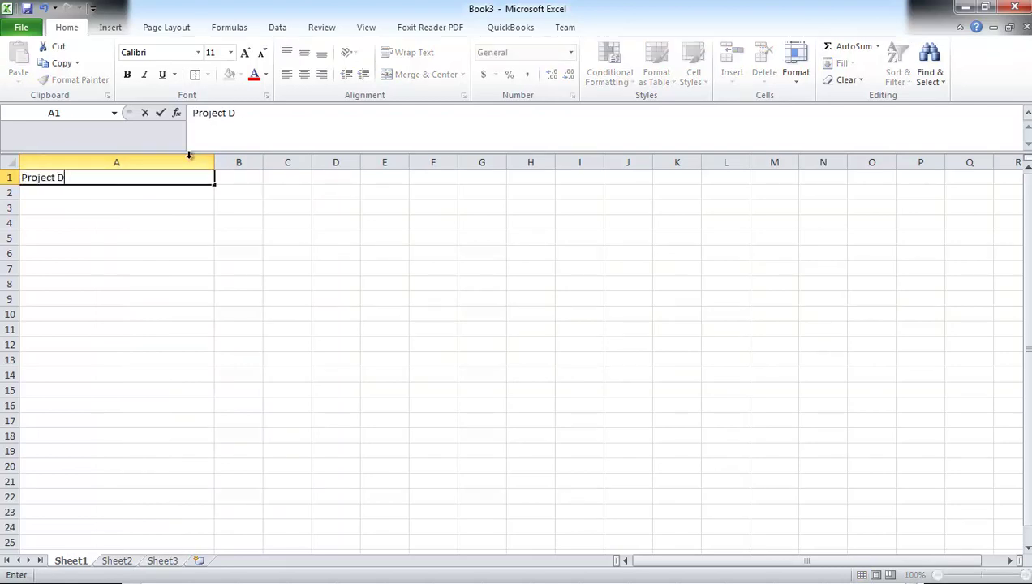
type("elivery Mode")
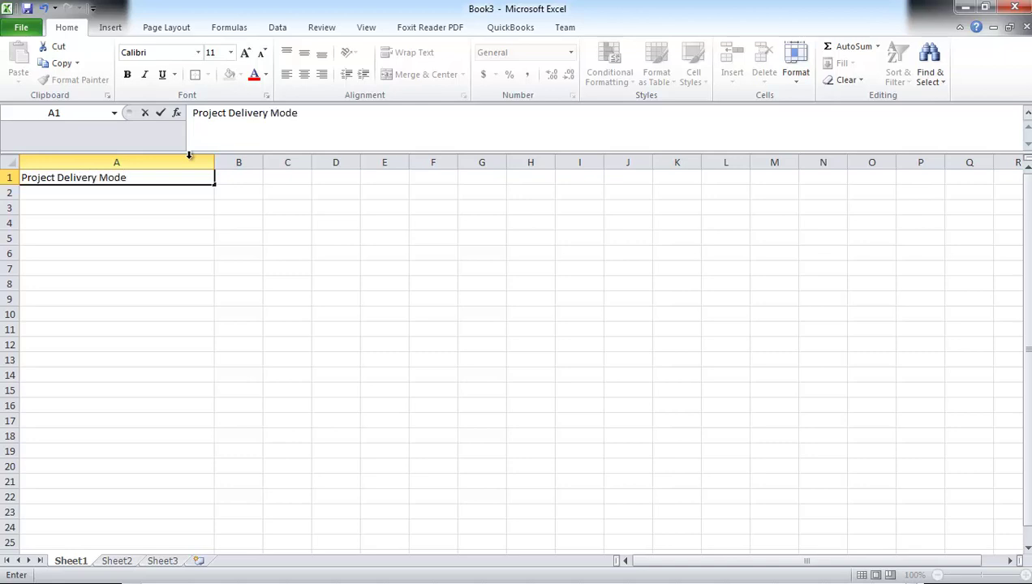
key("Return")
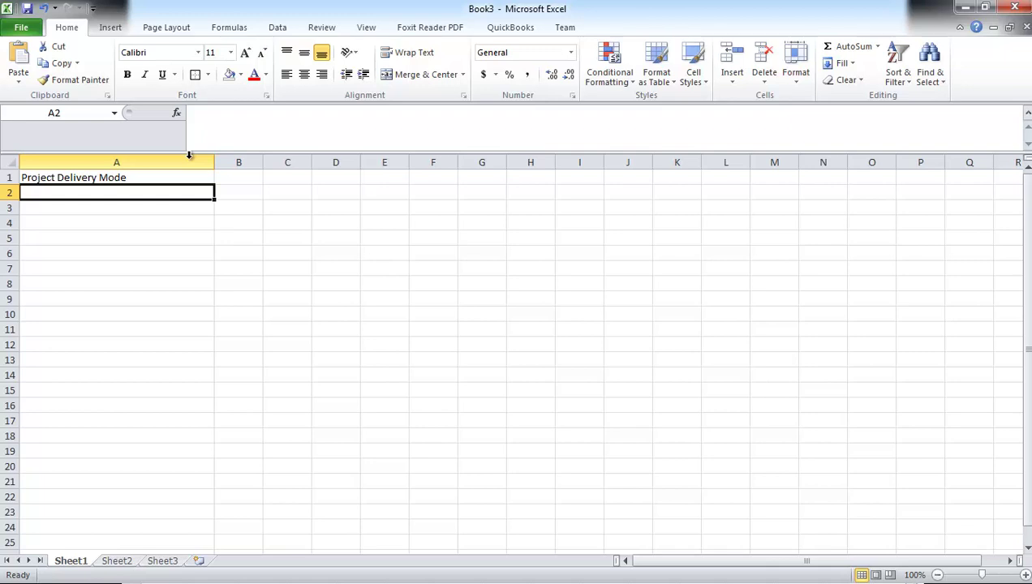
Enter "Project Definition" in A2 and "Project Analysis/Requirements" in A3.
type("Project Definition")
key("Return")
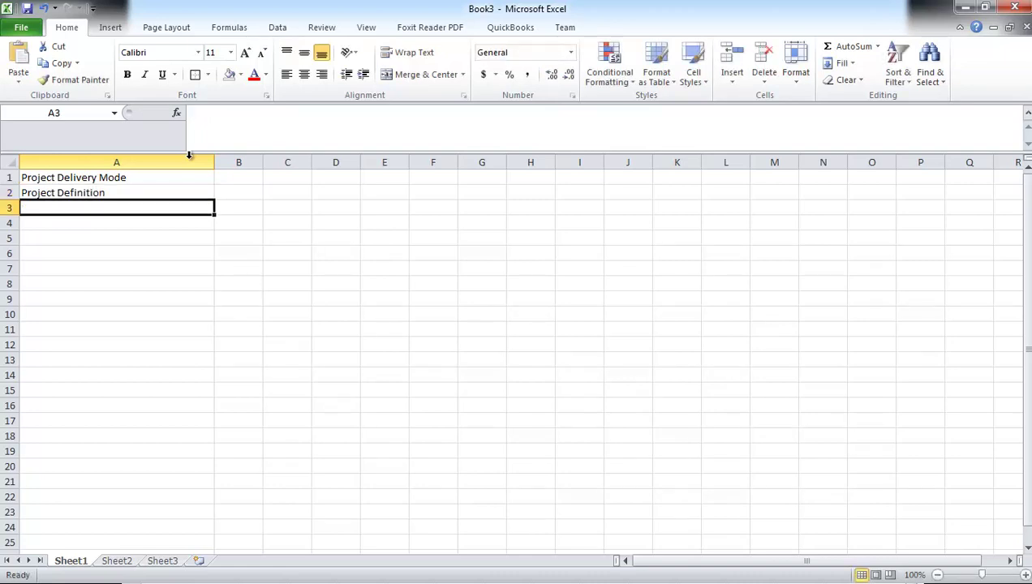
type("Proje")
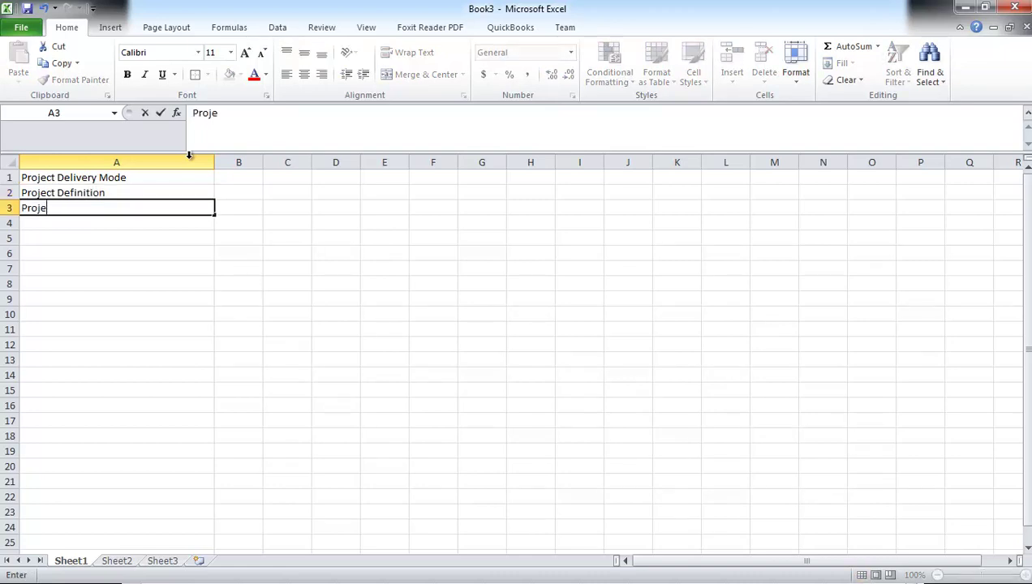
type("ct Analysis")
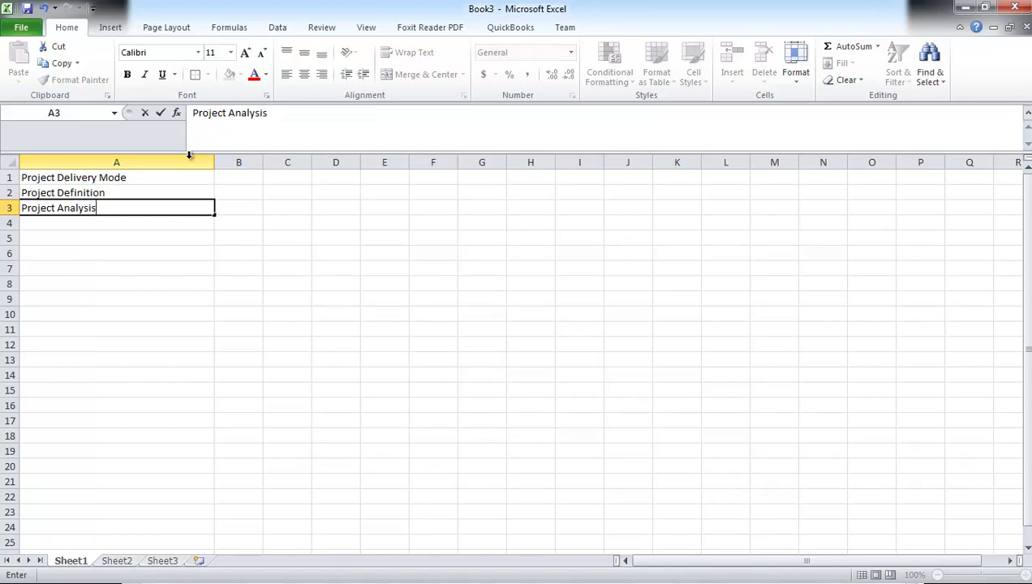
type("/Requirements")
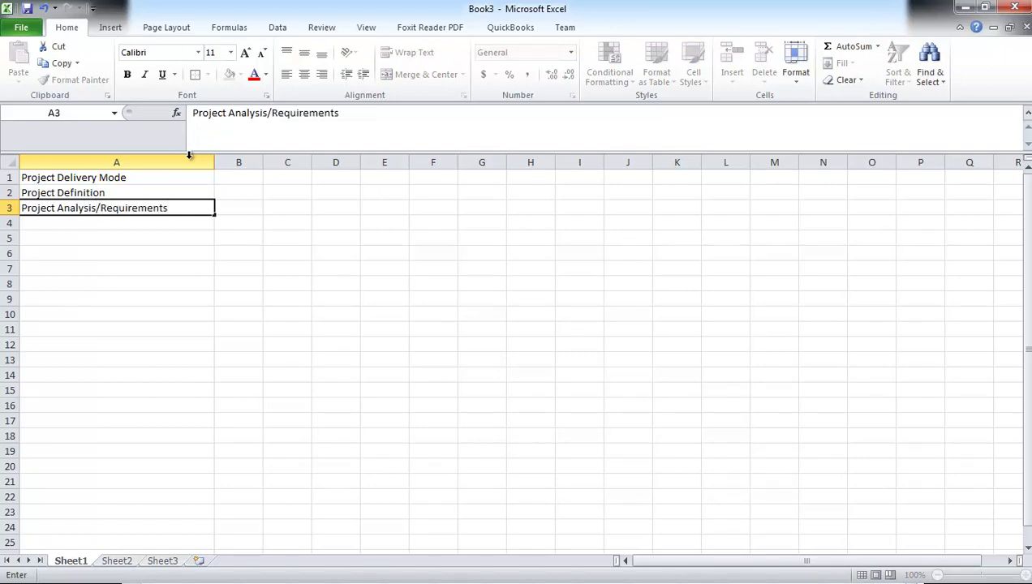
key("Return")
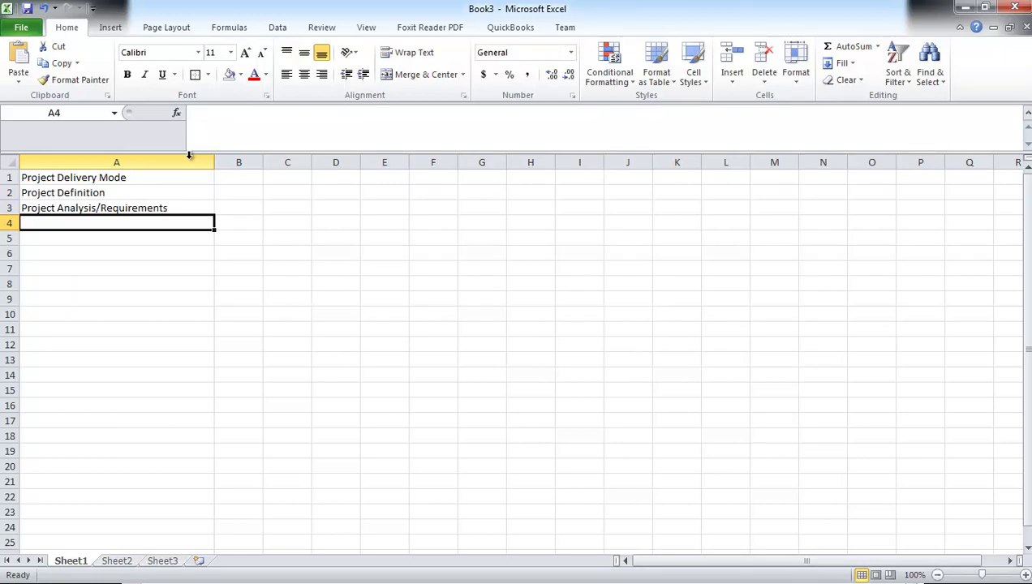
Add "Project Design" in A4 and "Project Development/Build" in A5 to the phase list.
type("Project Design")
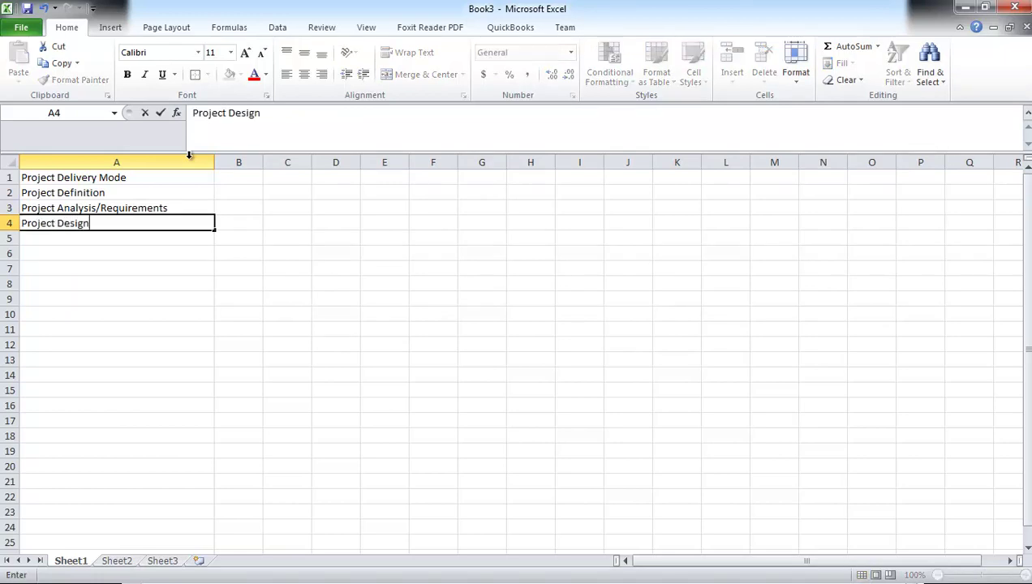
key("Return")
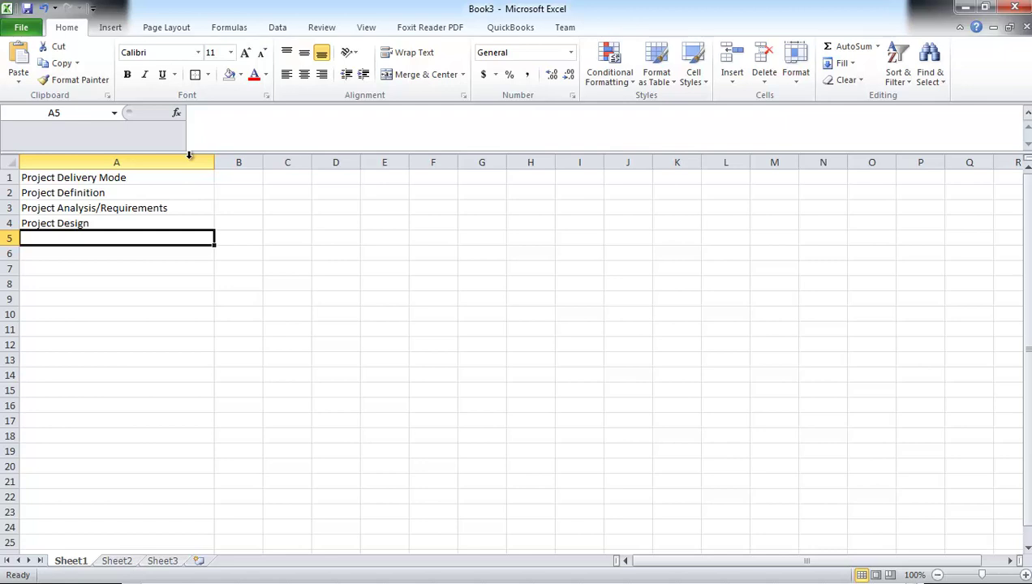
type("Pro")
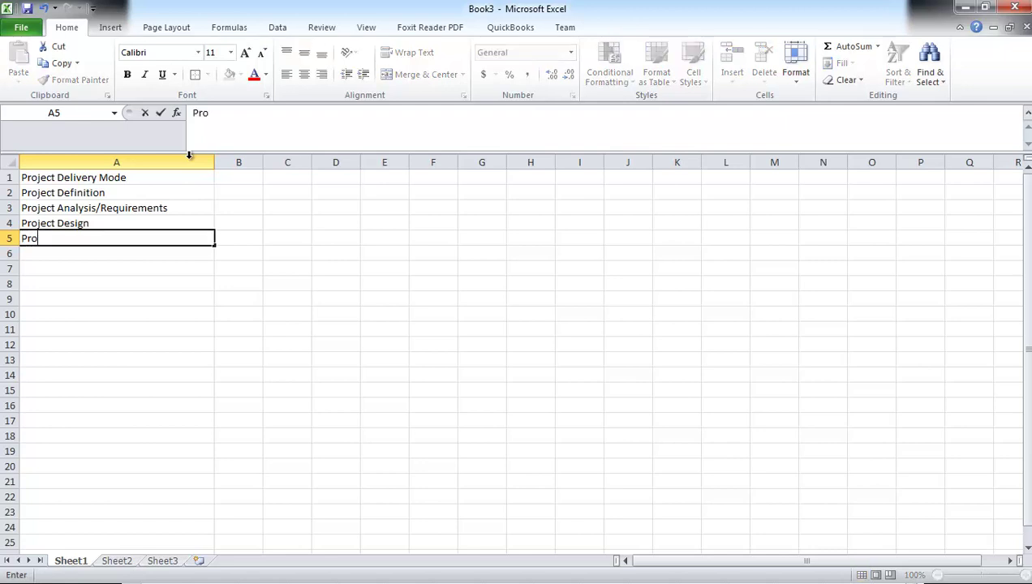
type("ject Devel")
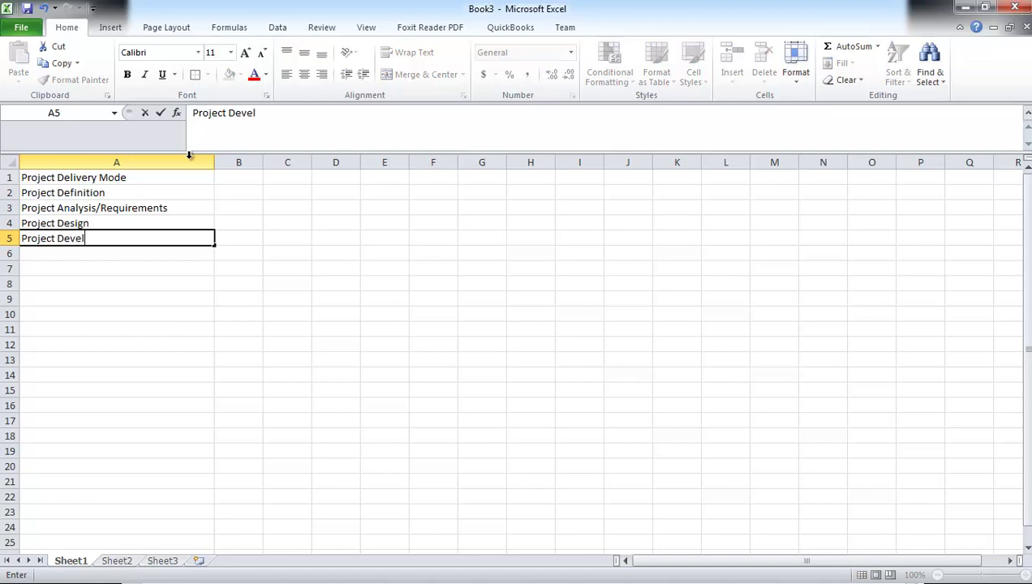
type("opment/")
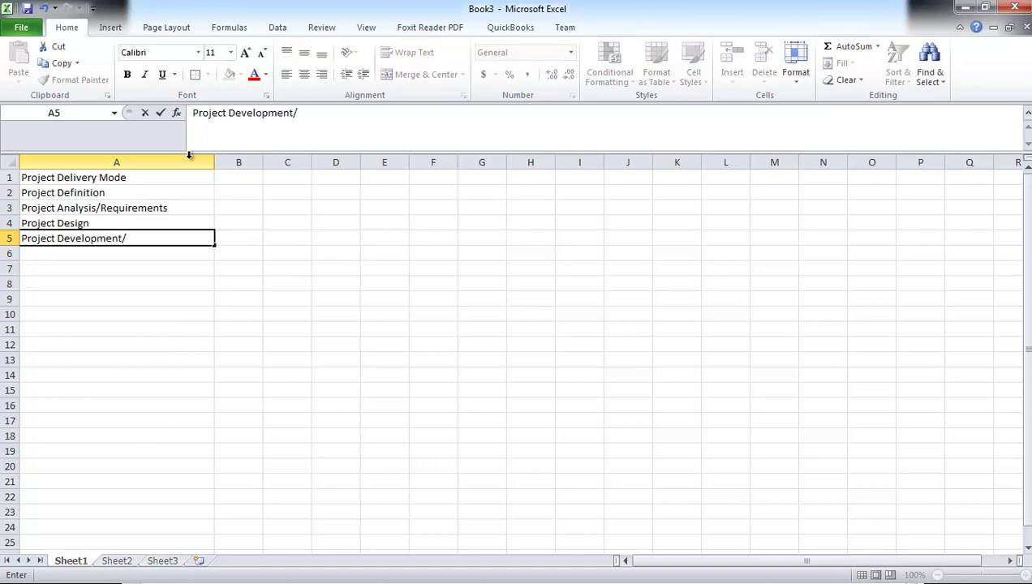
type("Build")
key("Return")
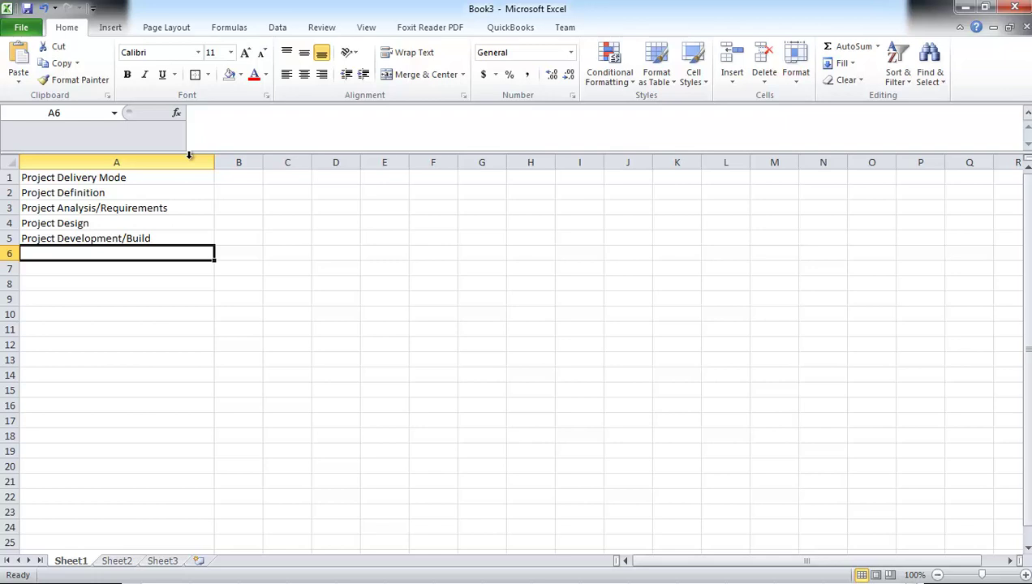
Enter the phase "Project Testing" in A6, below Project Development/Build.
left_click(188, 155)
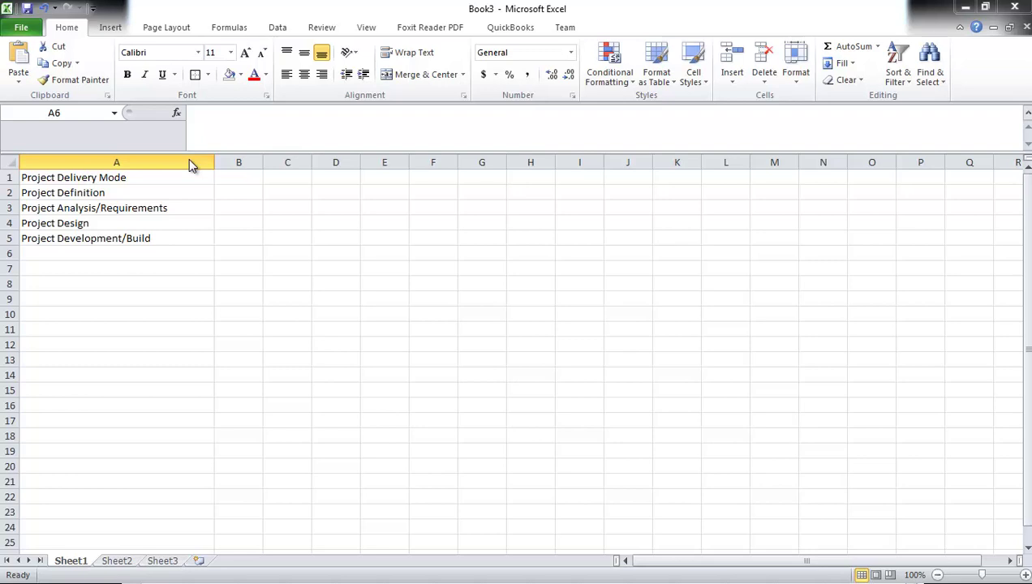
left_click(120, 248)
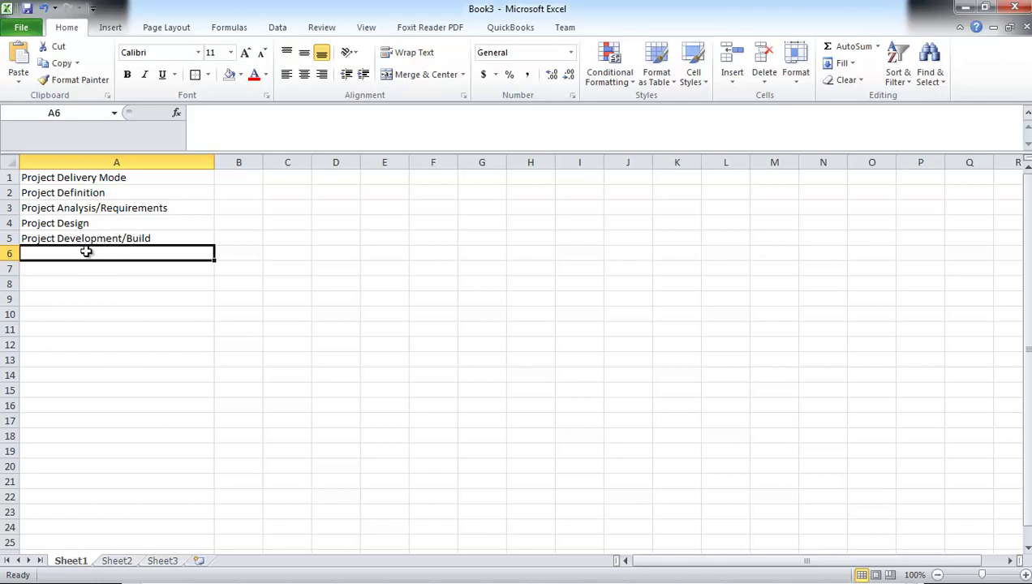
left_click(76, 237)
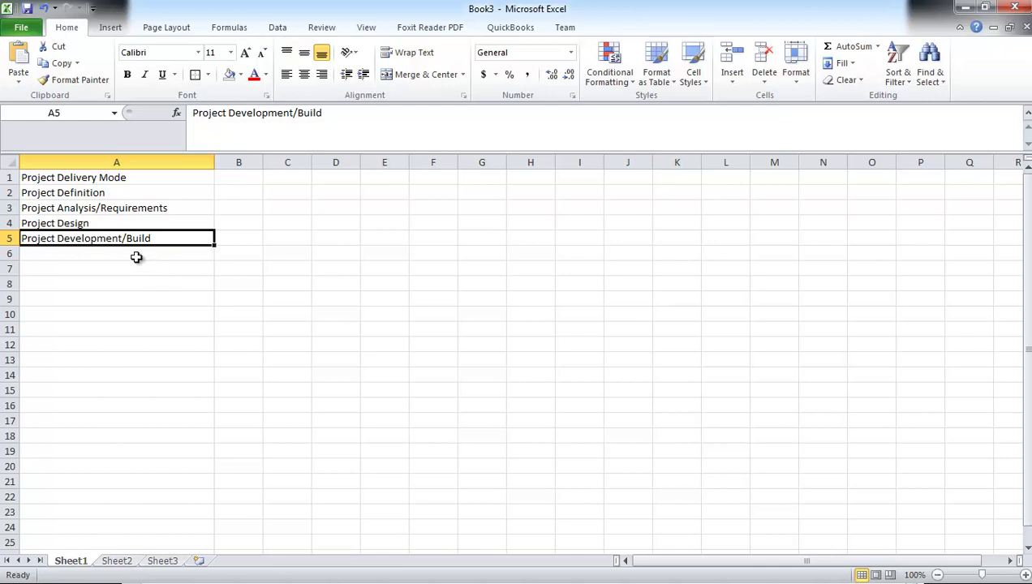
left_click(136, 255)
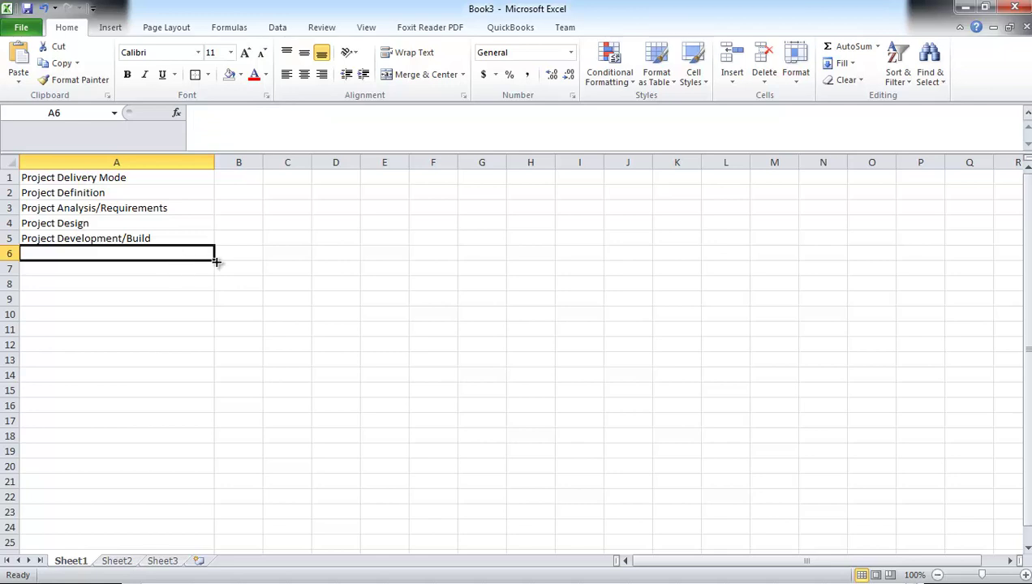
type("Proje")
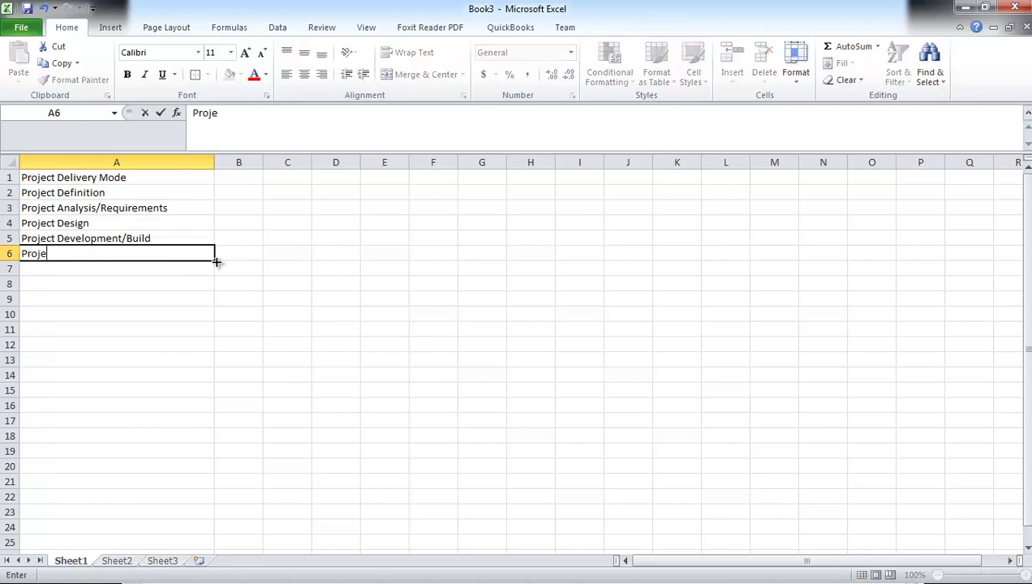
type("ct Testing")
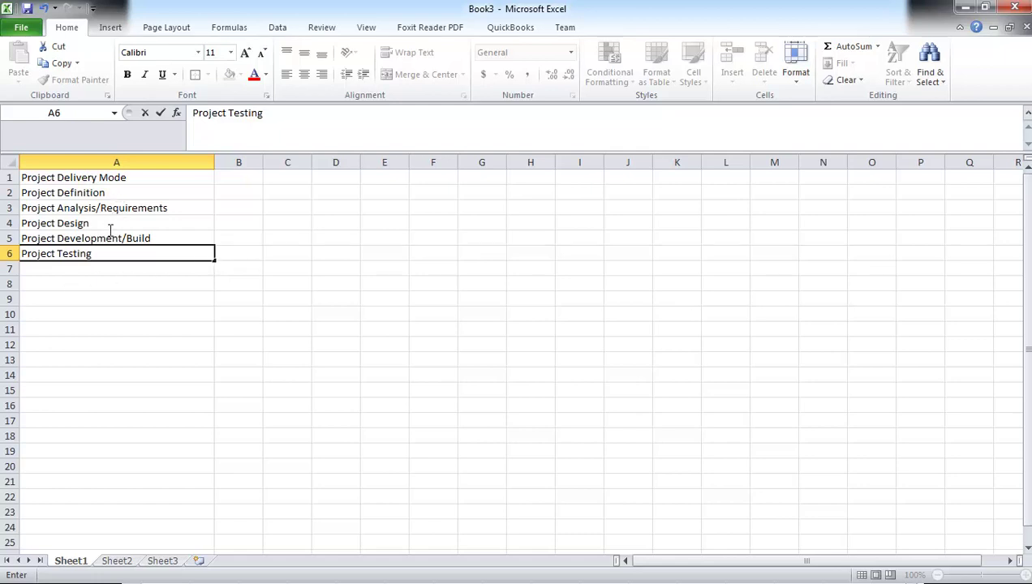
key("Return")
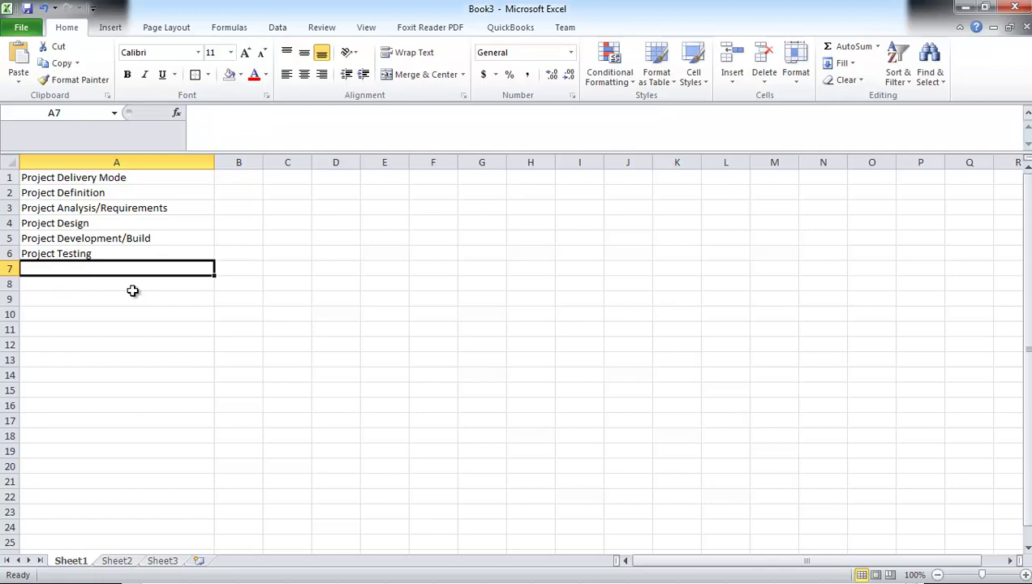
Complete the phase list with "Project Deployment" in A7 and "Project Closure" in A8.
type("Projec")
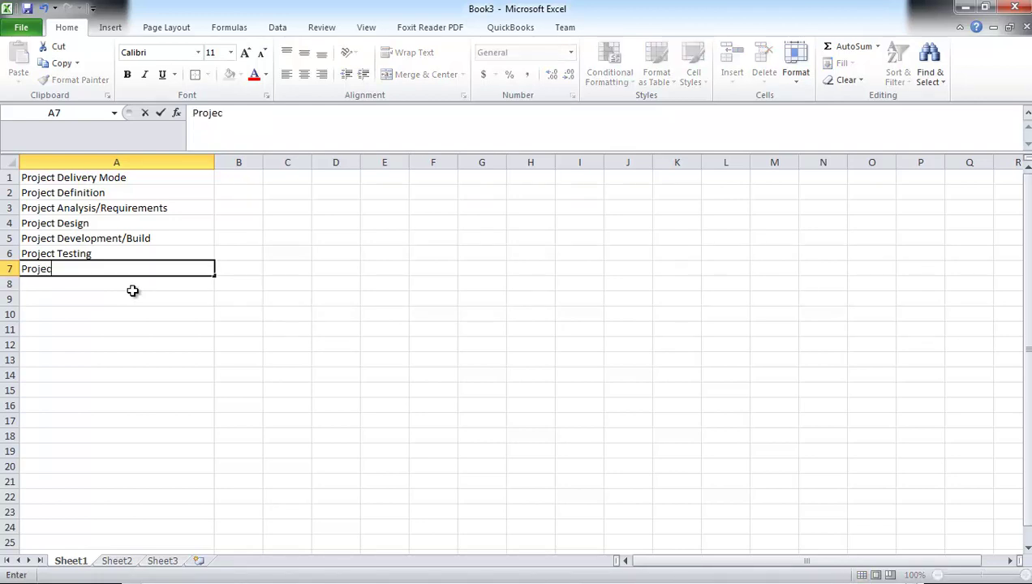
type("t Deployment")
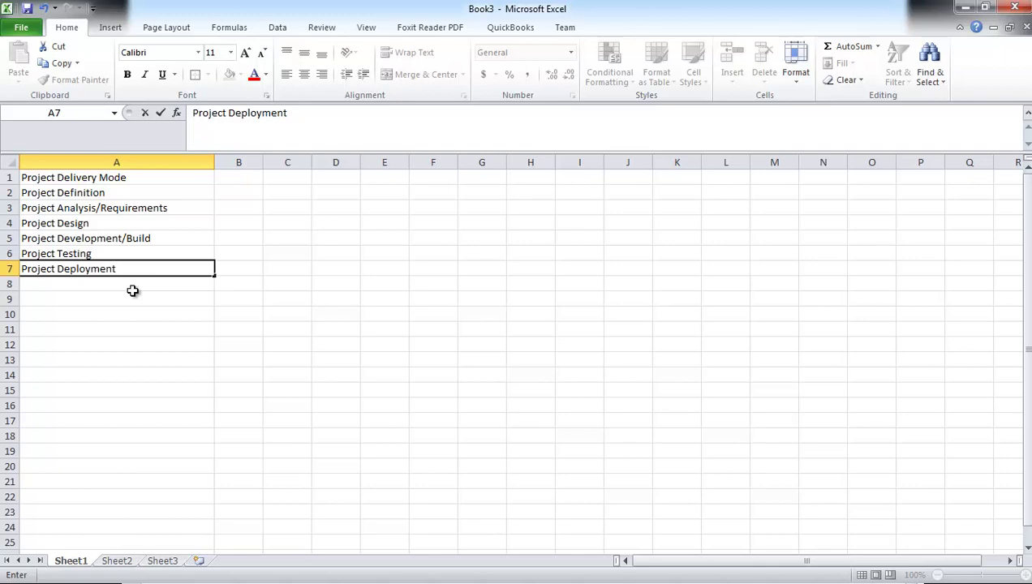
key("Return")
type("Project Closure")
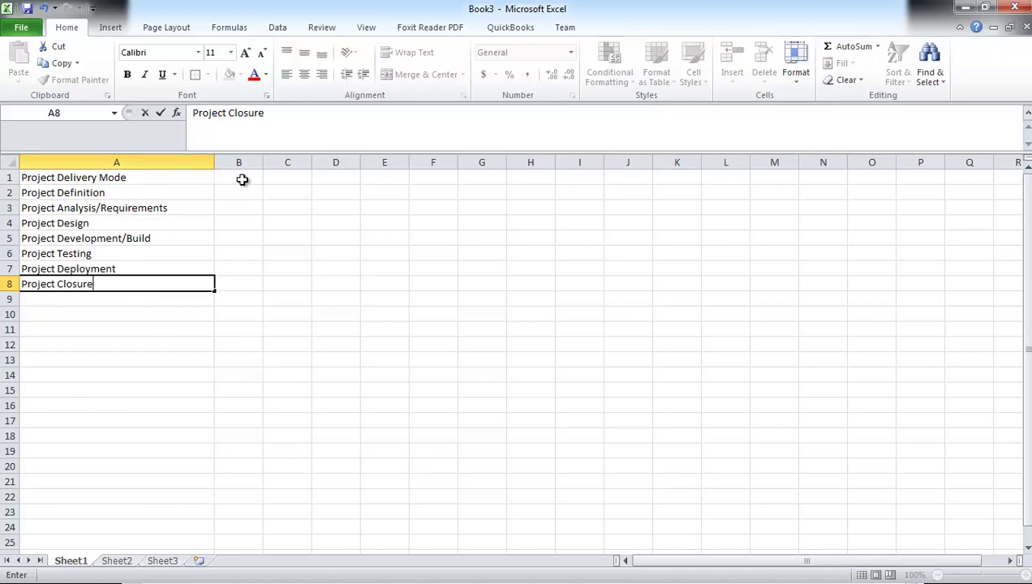
Enter Jun-2014 in B1 as the first month heading of the timeline row.
left_click_drag(239, 177, 651, 173)
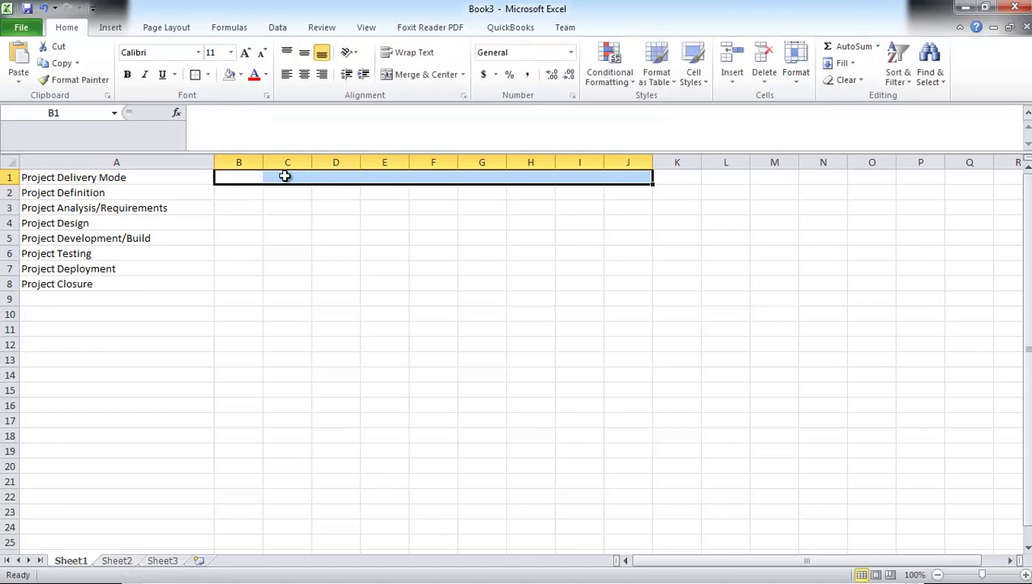
left_click(234, 177)
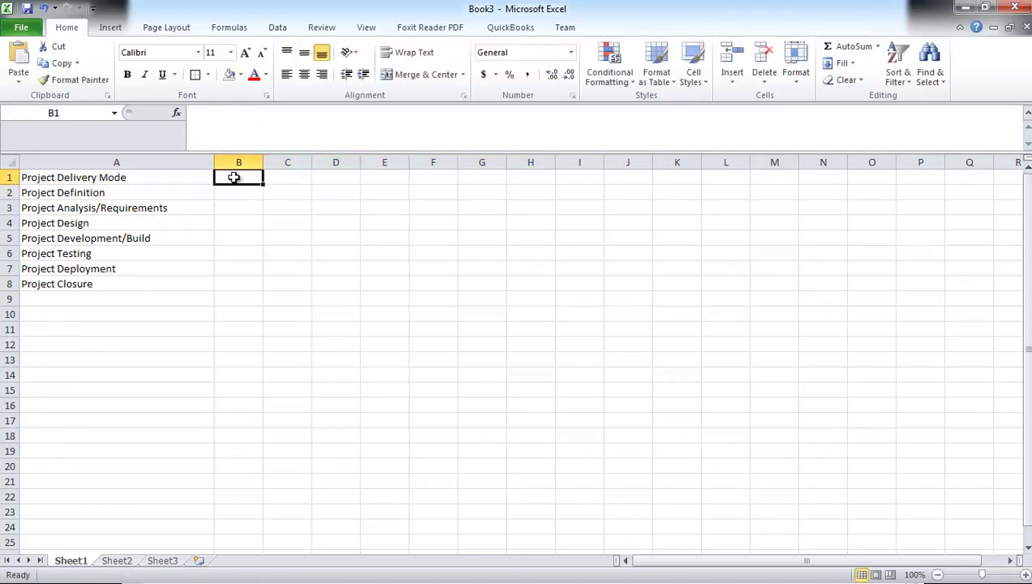
type("Jun")
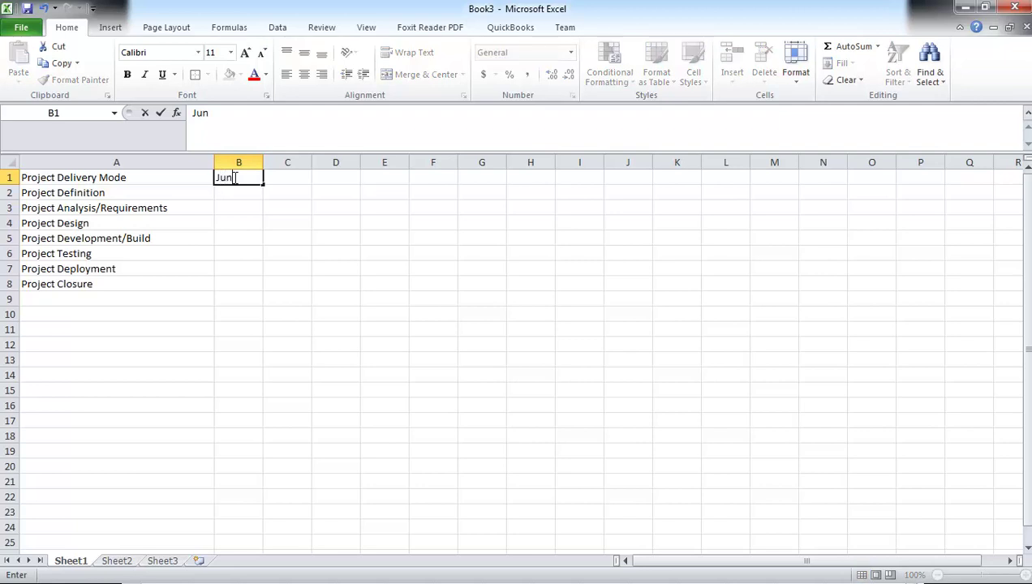
type("-2014")
key("Return")
Try copying the month heading from B1 into C1:J1, and undo the paste.
left_click(234, 178)
key("ctrl+c")
left_click_drag(267, 179, 629, 179)
key("ctrl+v")
key("Escape")
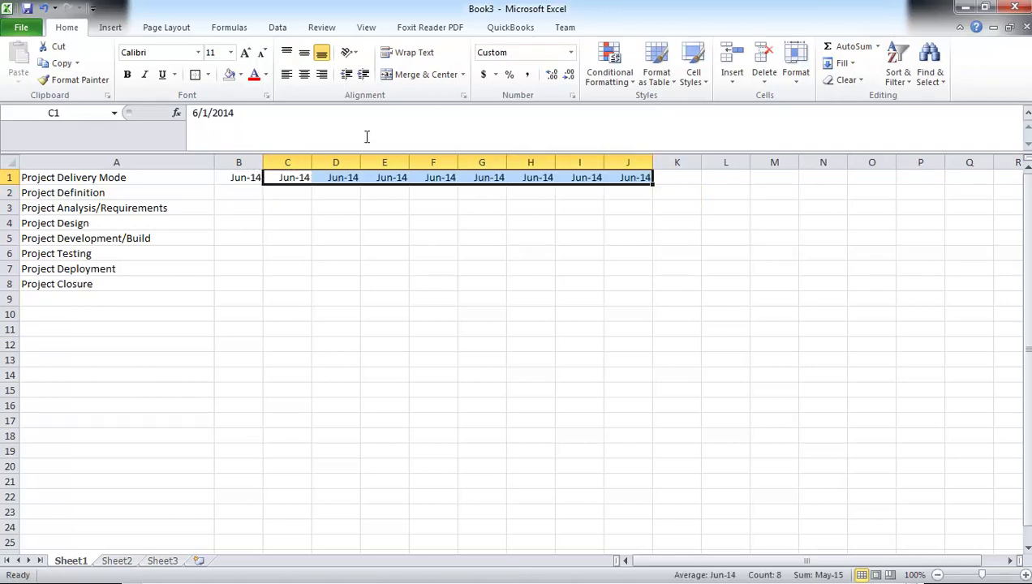
key("ctrl+z")
Enter the month headings Jul-2014 in C1 and Aug-2014 in D1.
left_click(282, 179)
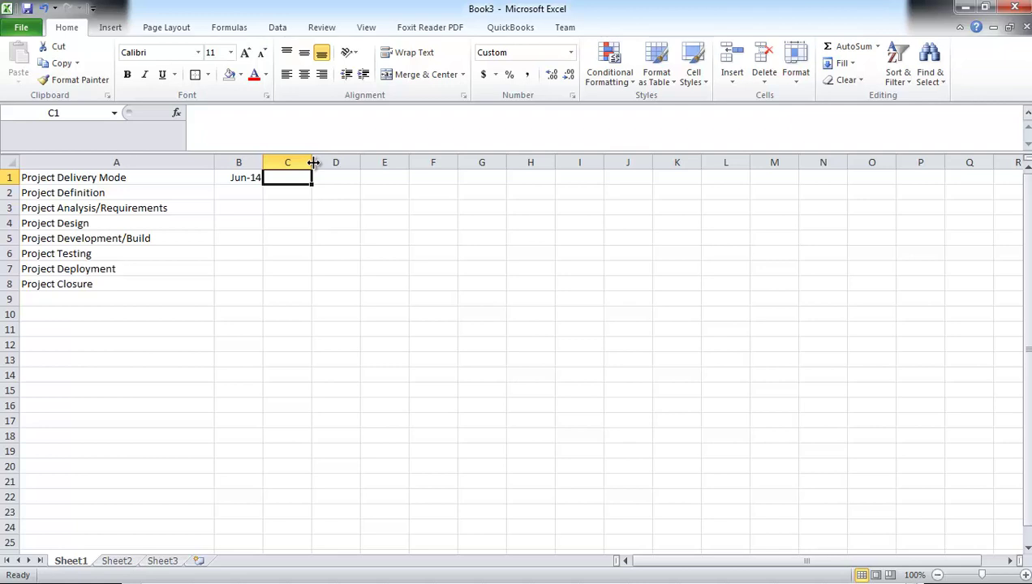
type("Jul")
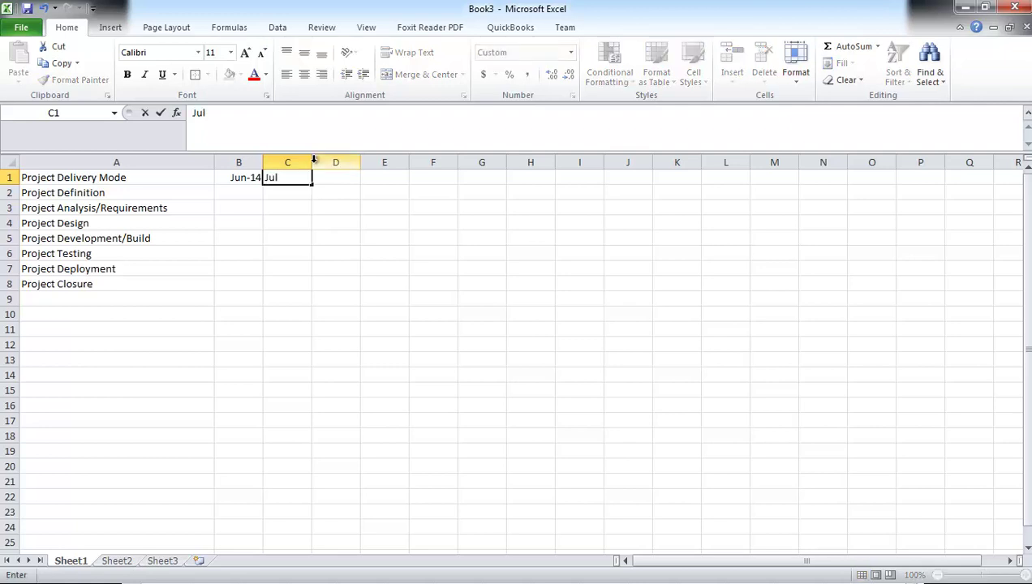
type("-2014")
key("Tab")
type("Aug-2014")
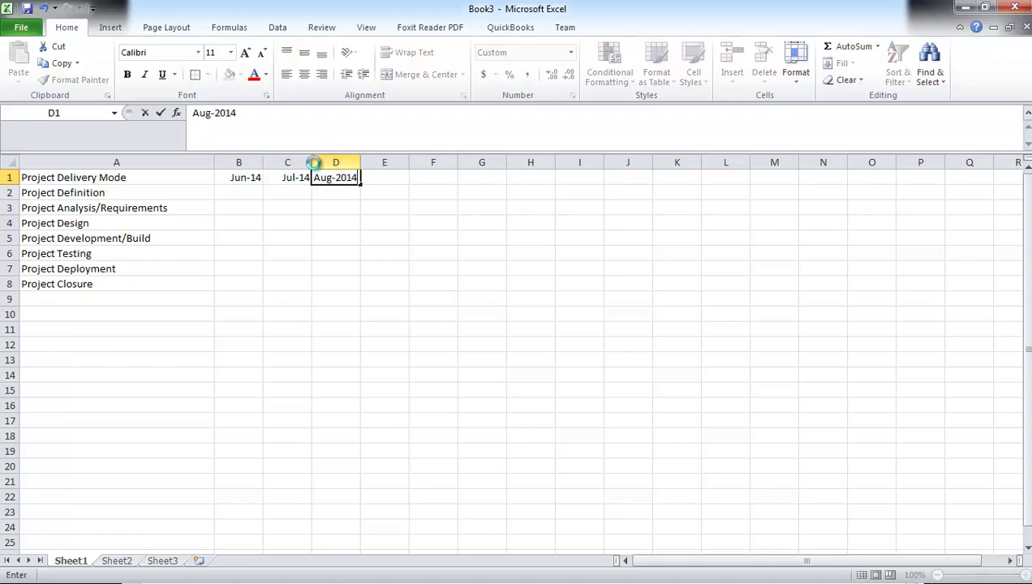
key("Tab")
Enter the month headings Sep-2014 in E1 and Oct-2014 in F1.
type("Sep")
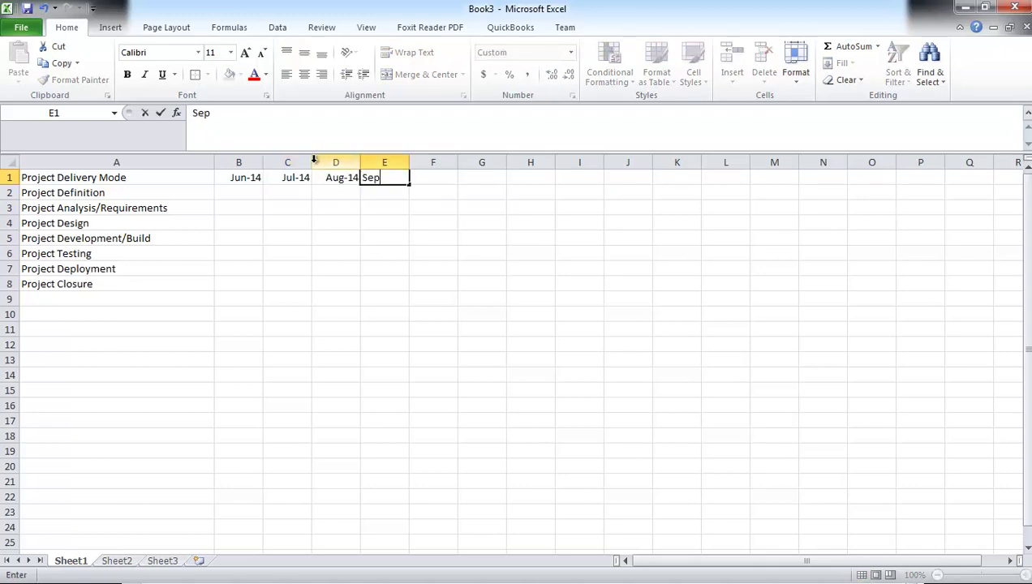
type("-2014")
key("Tab")
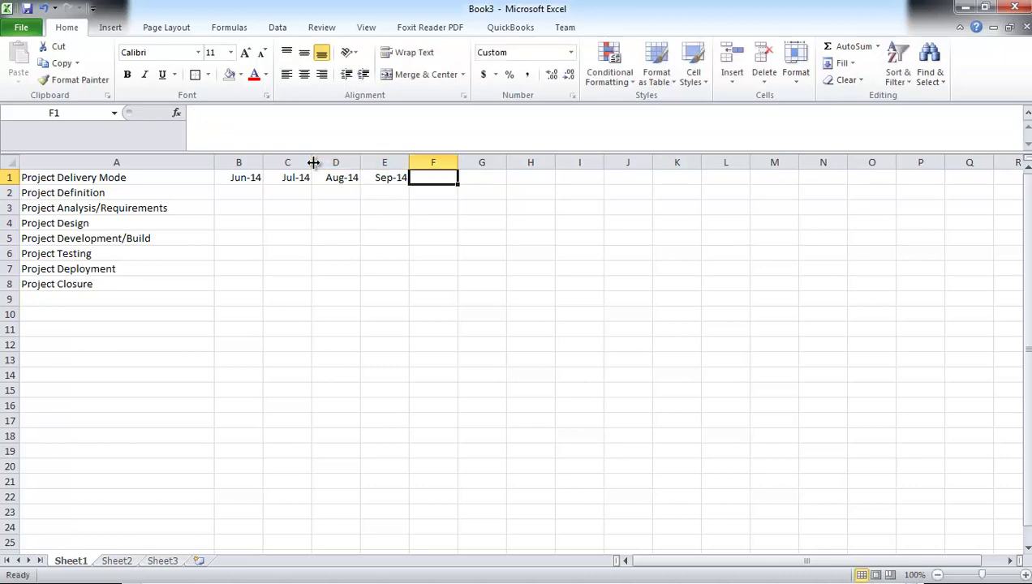
type("Oct-2014")
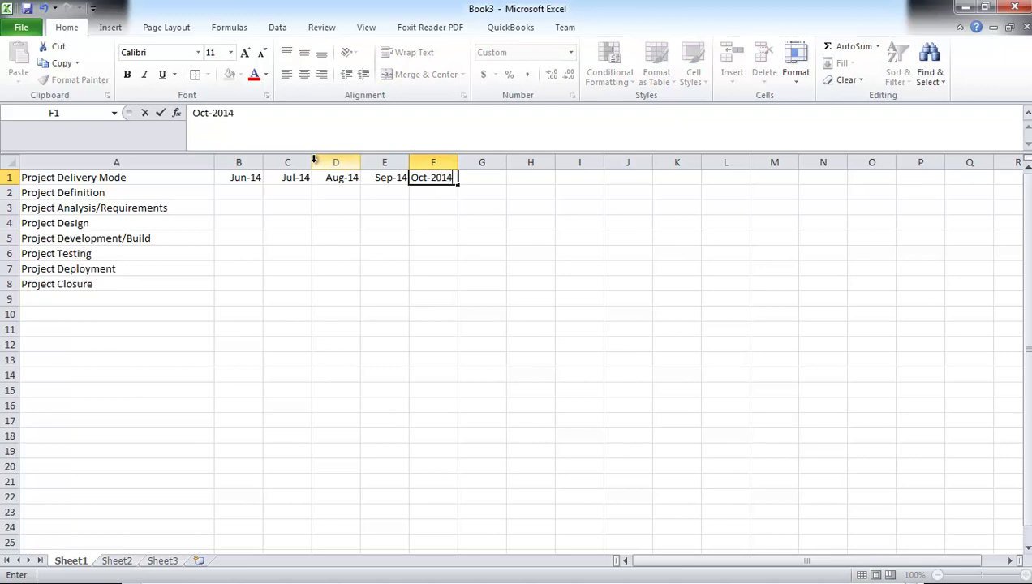
key("Return")
Enter the month headings Nov-2014 in G1 and Dec-2014 in H1.
key("Right")
key("Up")
type("Nov")
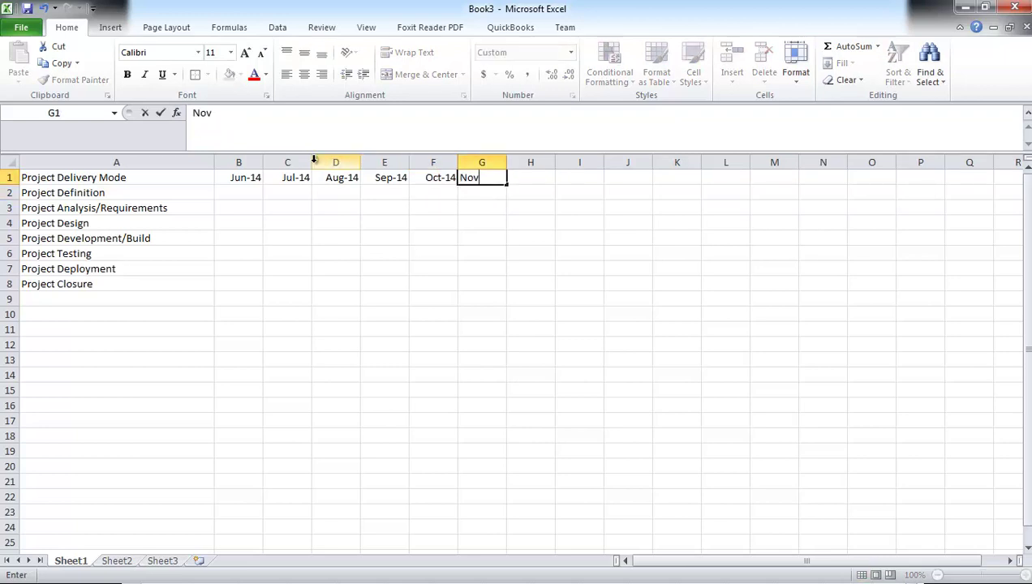
type("-2014")
key("Tab")
type("Dec")
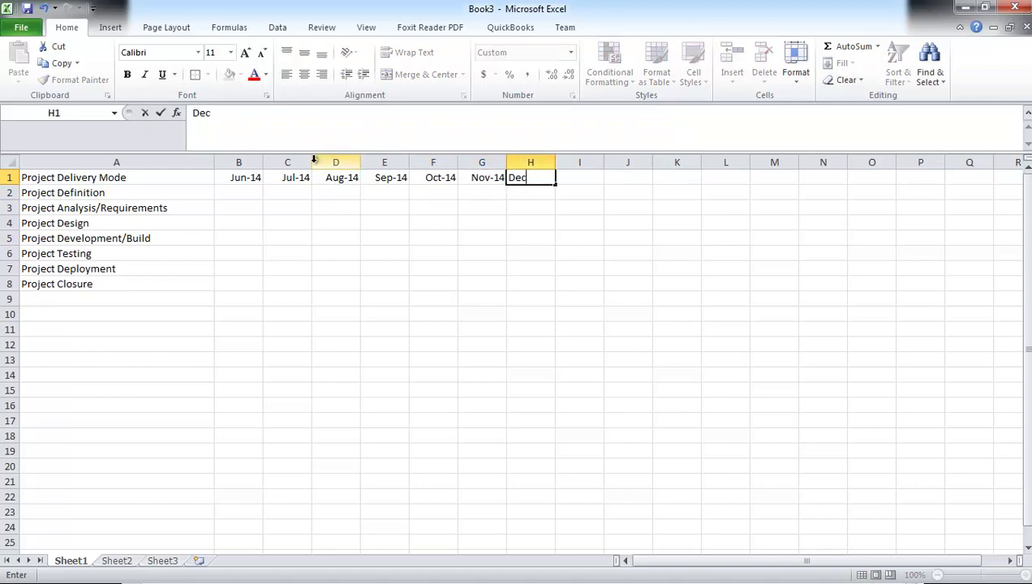
type("-2014")
key("Tab")
Enter Jan-2014 in I1 as the month heading after December.
type("Jan-2901")
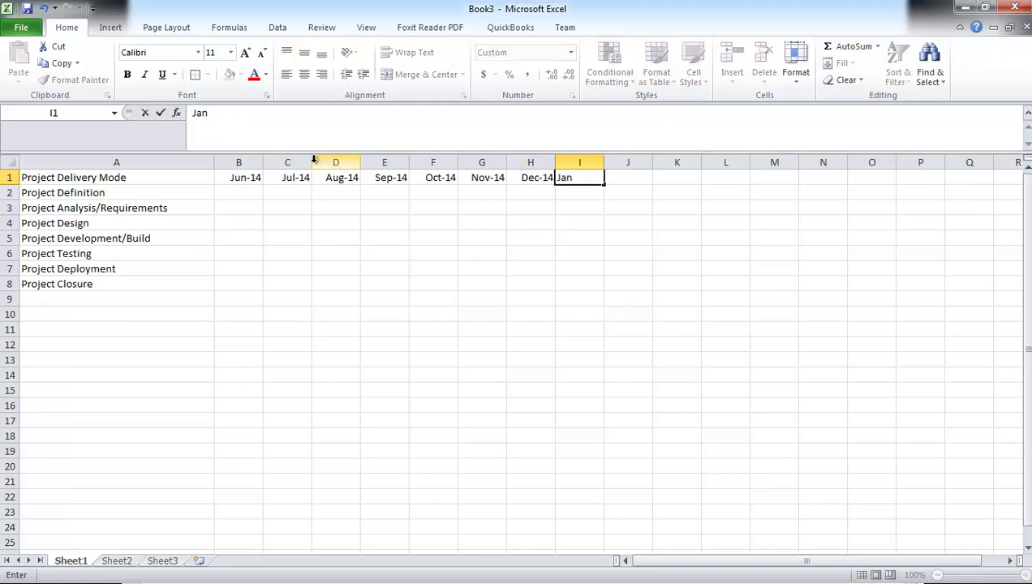
key("BackSpace")
key("BackSpace")
key("BackSpace")
type("014")
key("Tab")
type("Feb")
key("BackSpace")
key("BackSpace")
key("BackSpace")
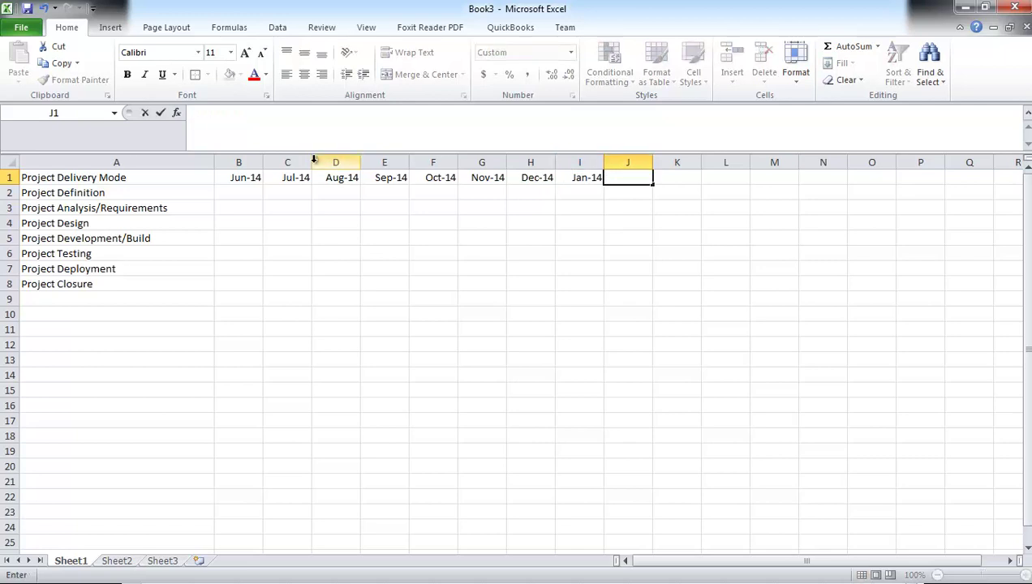
Correct the year of the January heading in I1 to 2015.
left_click(572, 177)
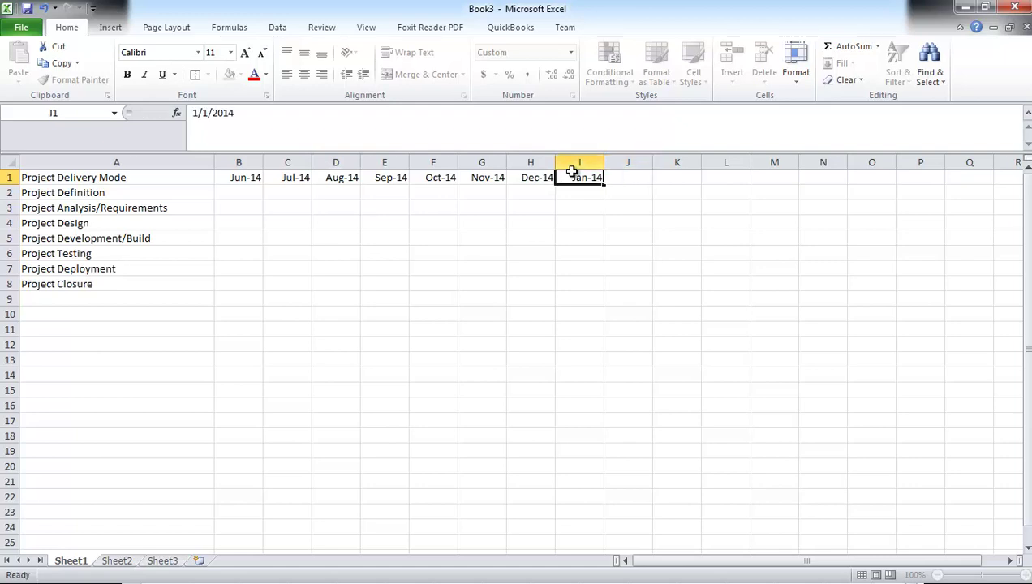
left_click(232, 112)
key("BackSpace")
type("5")
left_click(558, 210)
Complete the month headings with Feb-2015 in J1, Mar-2015 in K1 and Apr-2015 in L1.
left_click(629, 177)
type("Feb-2015")
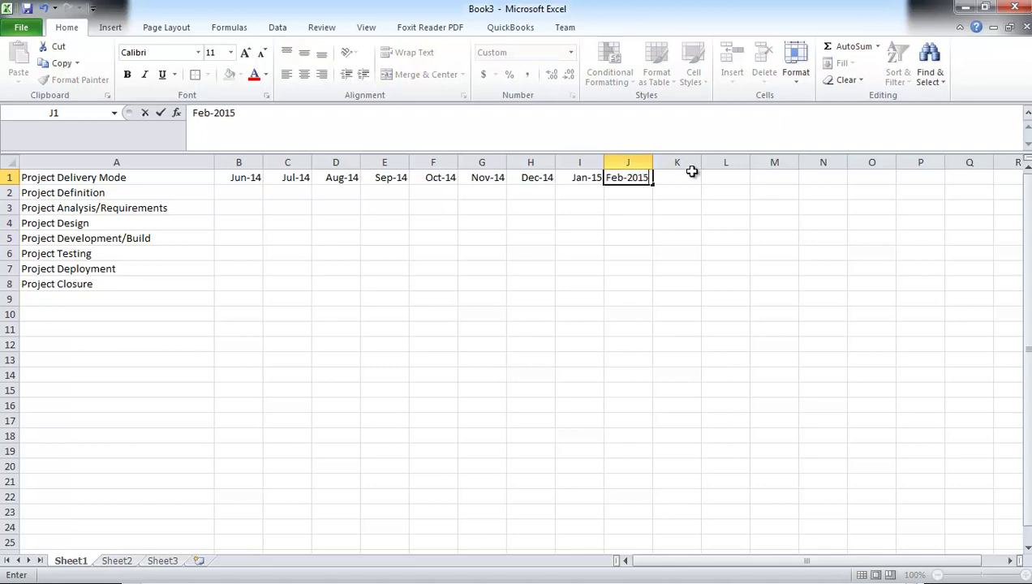
left_click(691, 177)
type("Mar-2015")
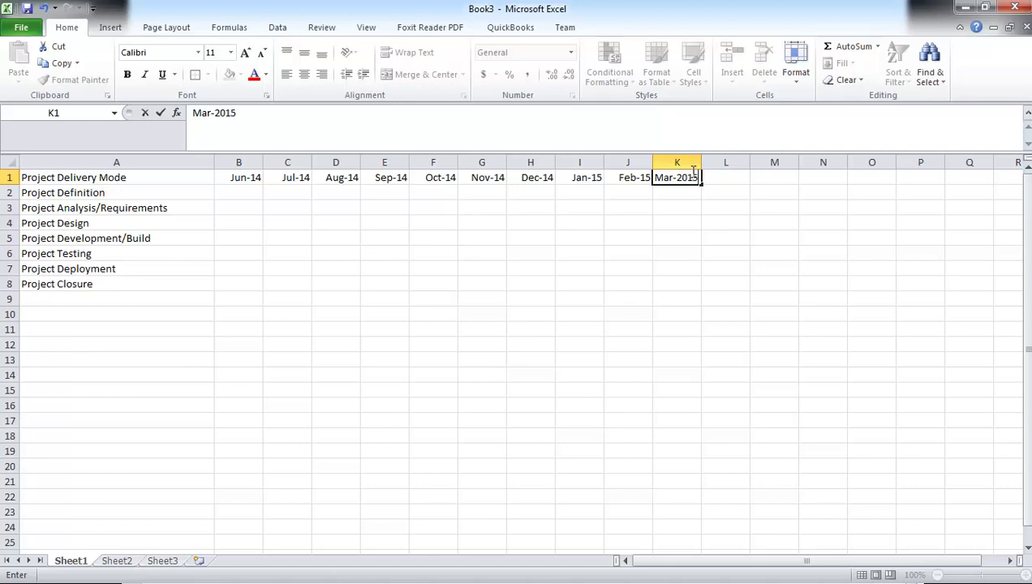
key("Tab")
type("Apr")
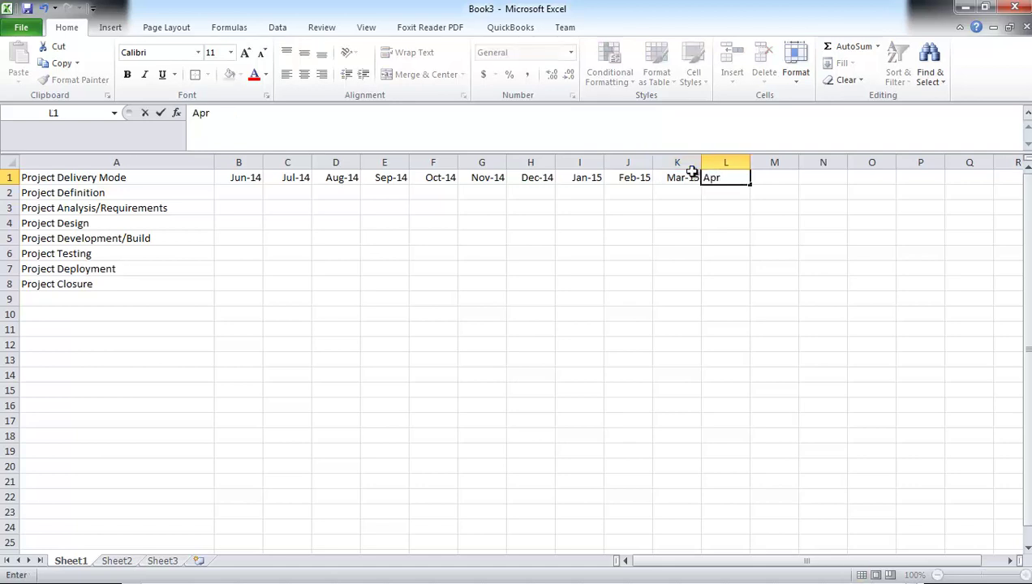
type("-2015")
left_click(323, 237)
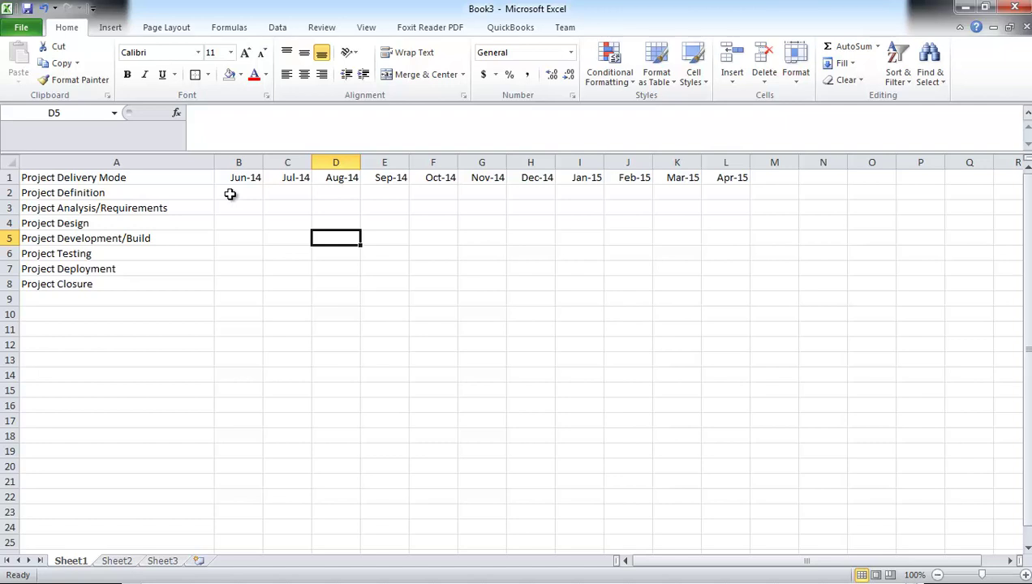
Fill B2:C2 with aqua and outline it as the Project Definition bar for June to July 2014.
left_click_drag(230, 195, 298, 192)
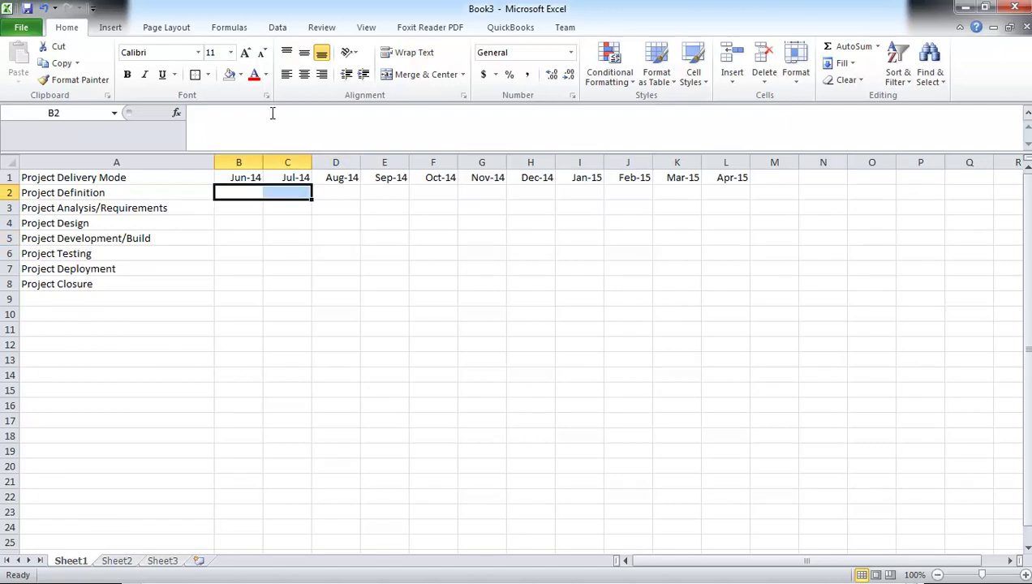
left_click(240, 75)
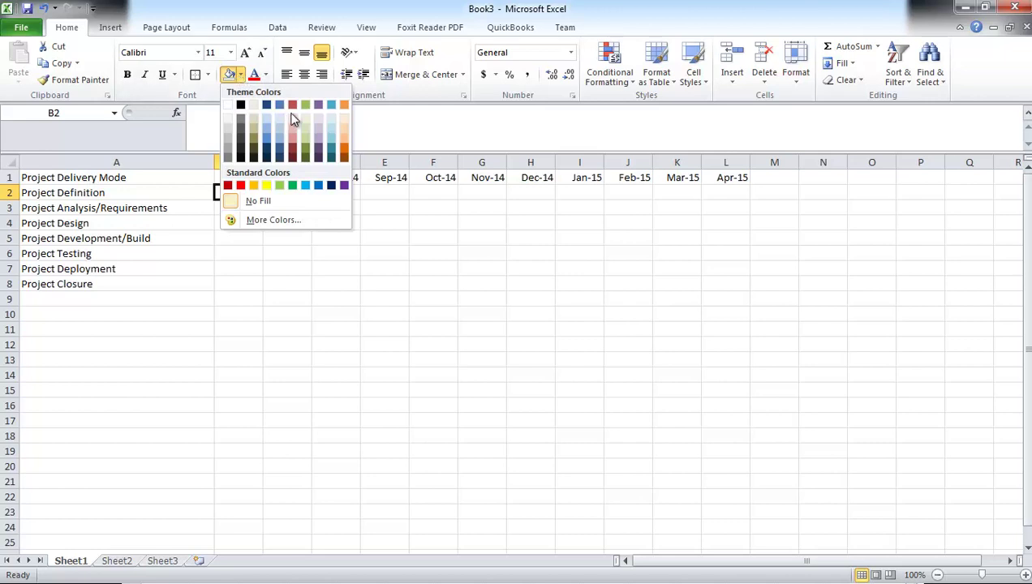
left_click(331, 105)
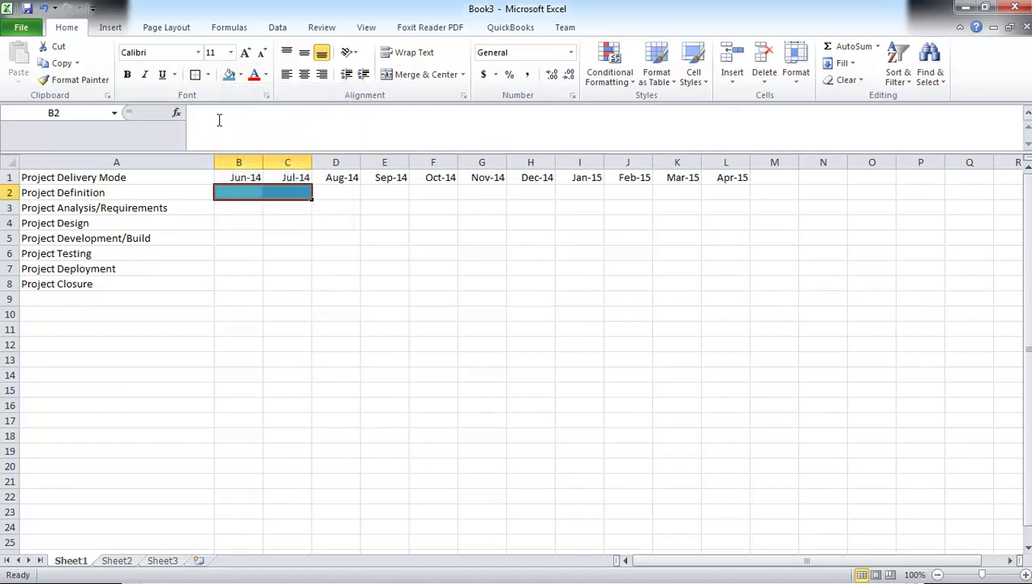
left_click(279, 250)
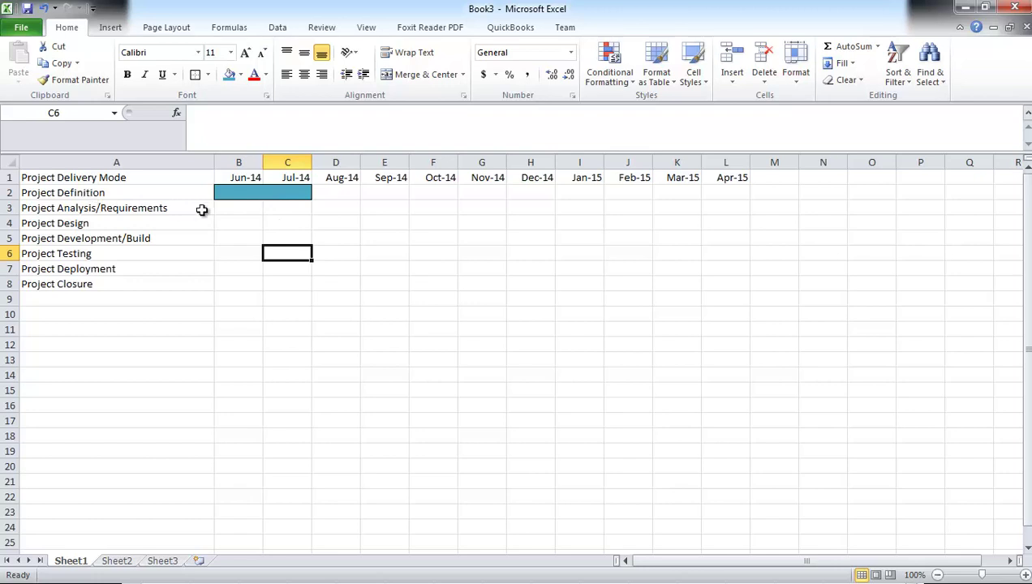
Fill C3:E3 with light olive green and add outside borders as the Project Analysis/Requirements bar.
left_click(280, 208)
left_click_drag(308, 207, 398, 207)
left_click(241, 75)
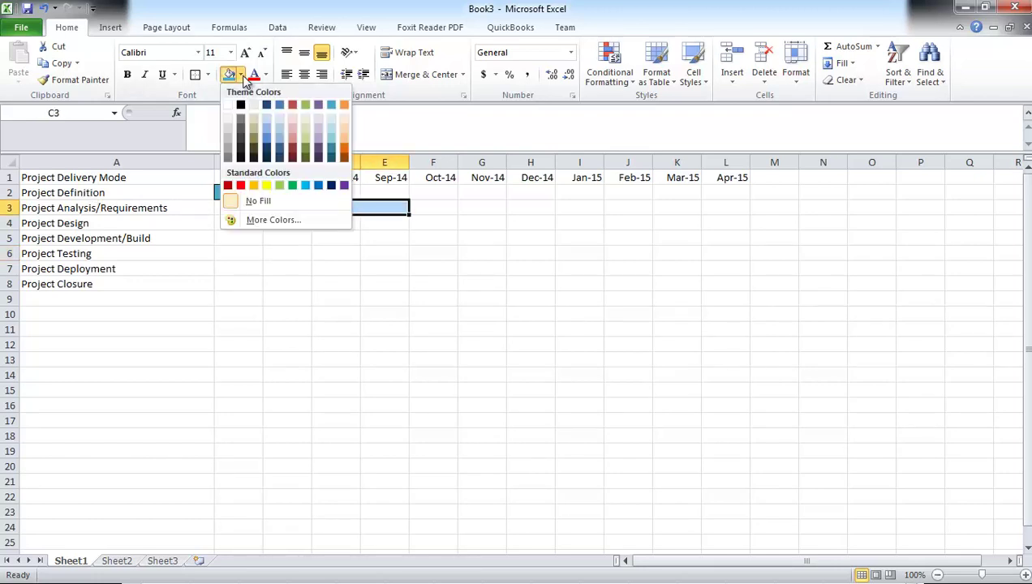
left_click(303, 127)
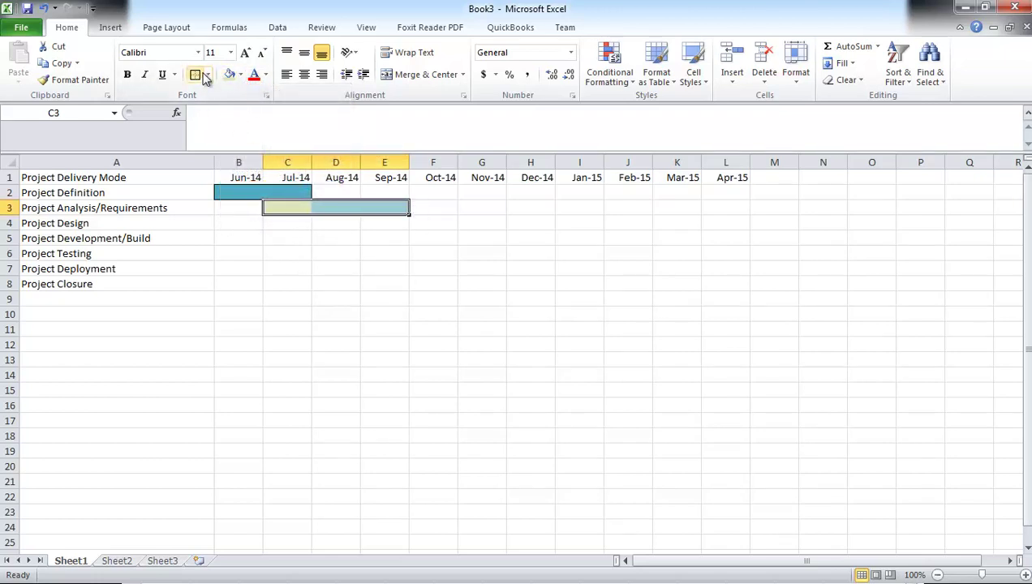
left_click(208, 75)
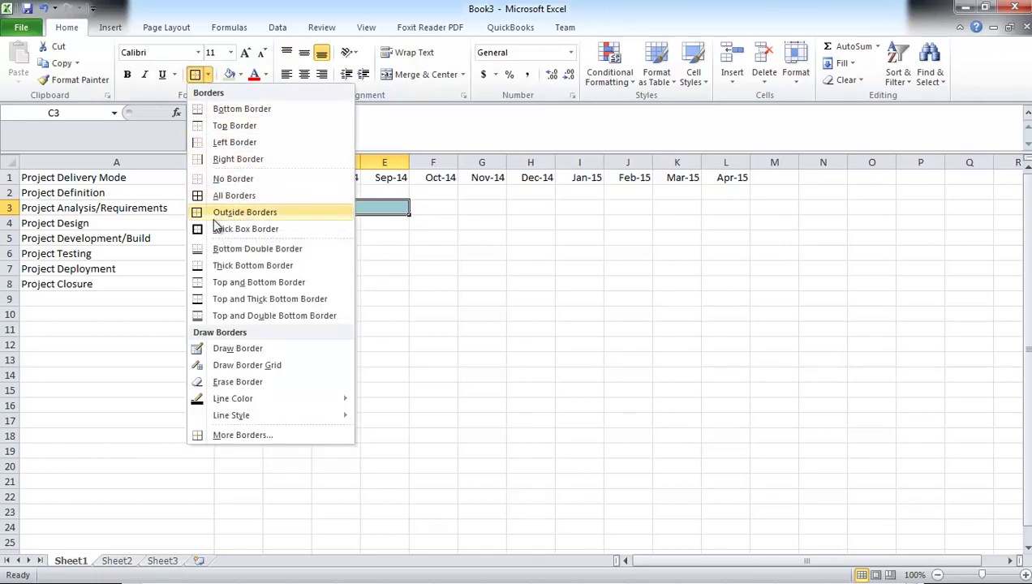
left_click(346, 217)
left_click(323, 237)
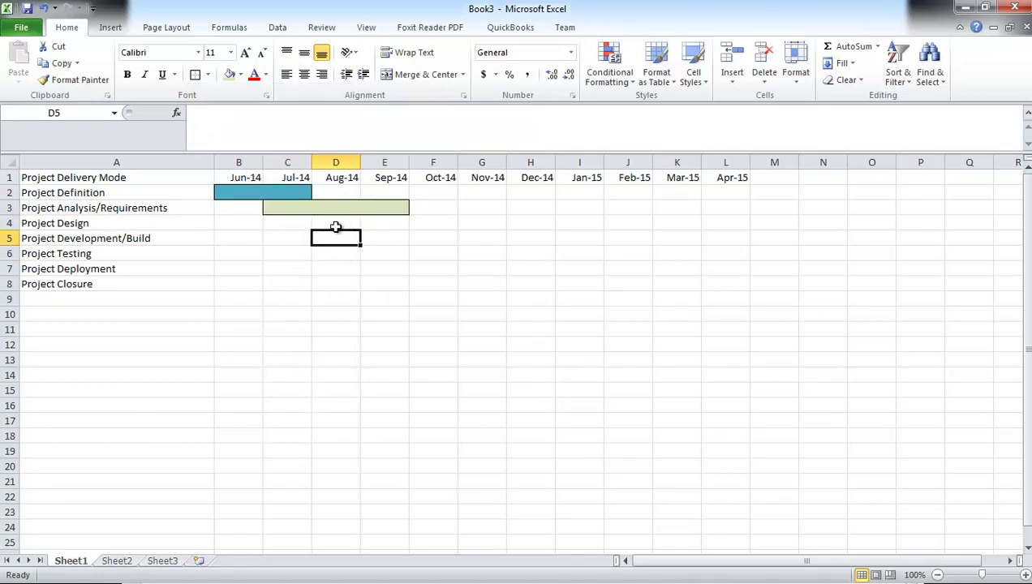
Fill E4:G4 with light red and outline it as the Project Design bar for September to November 2014.
left_click_drag(334, 222, 443, 223)
left_click(383, 224)
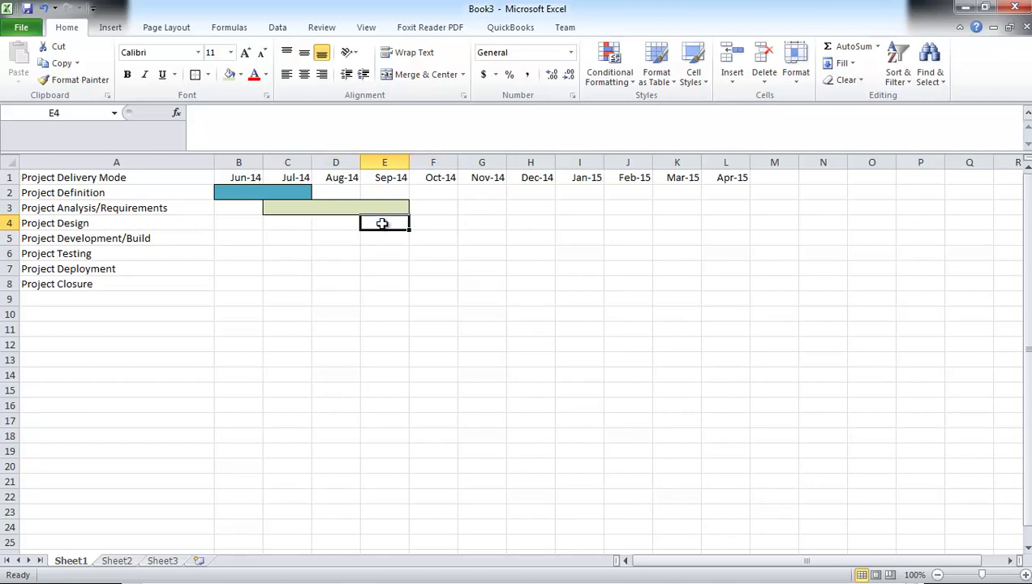
left_click_drag(382, 223, 479, 223)
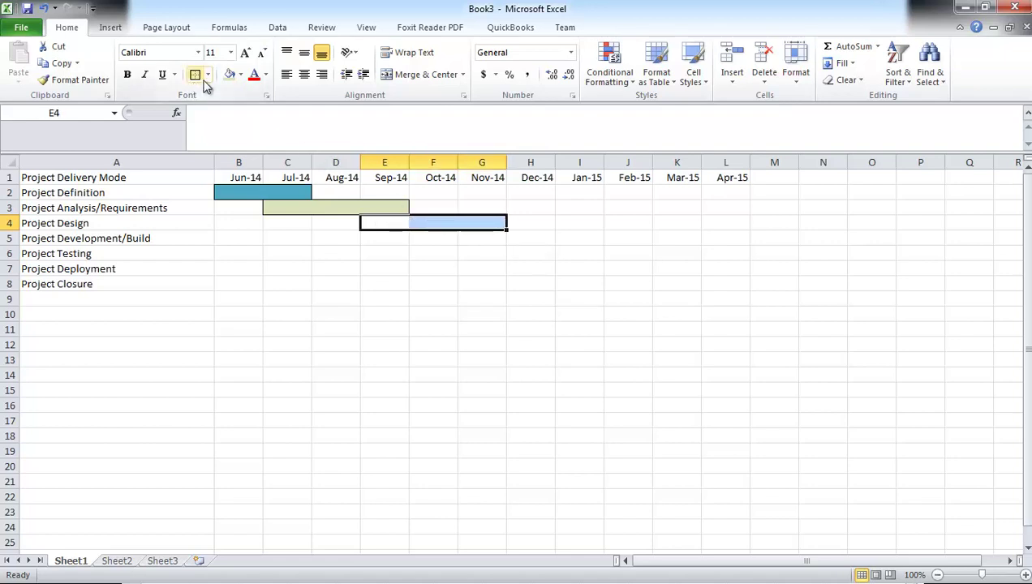
left_click(240, 75)
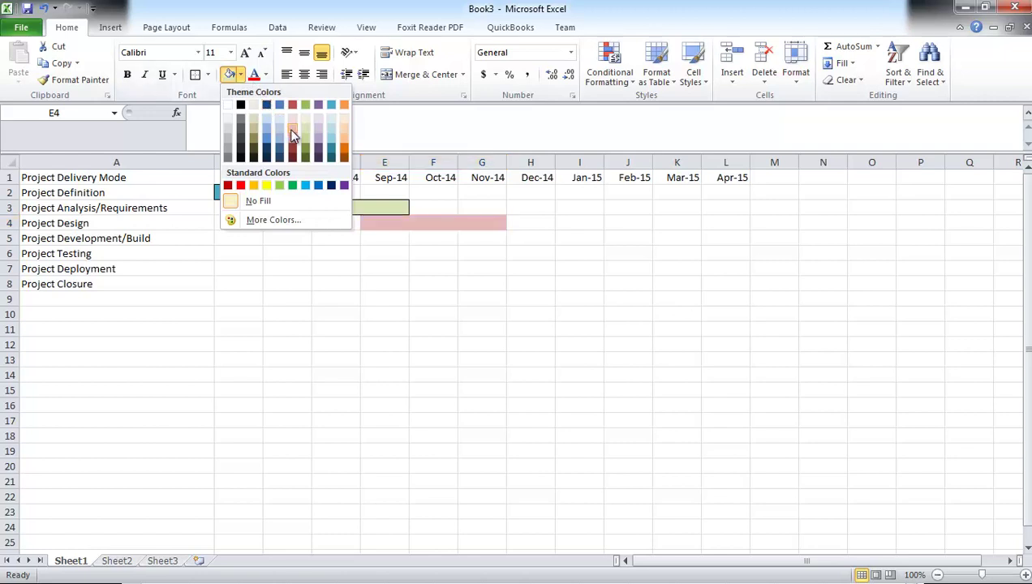
left_click(289, 129)
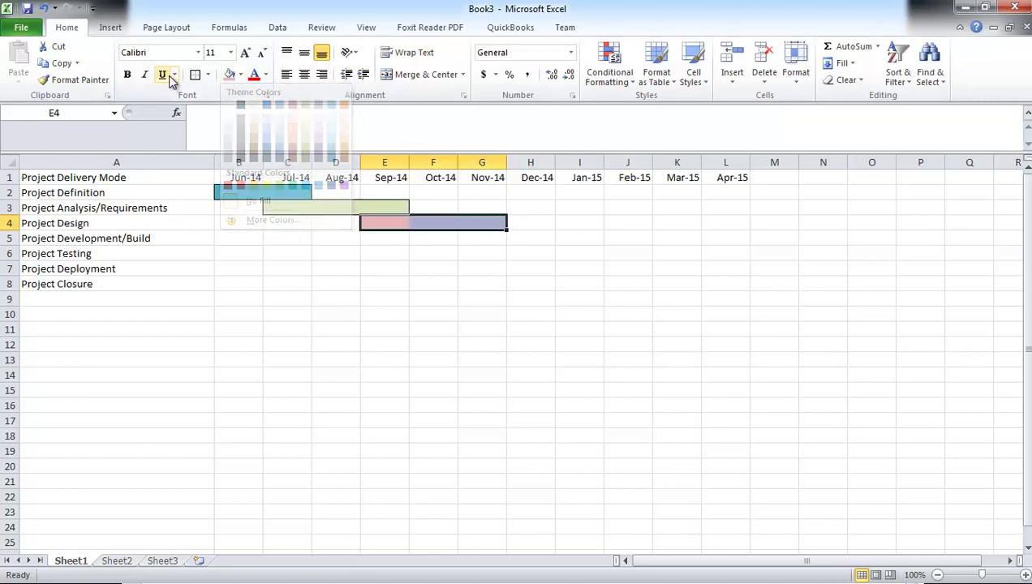
left_click(441, 238)
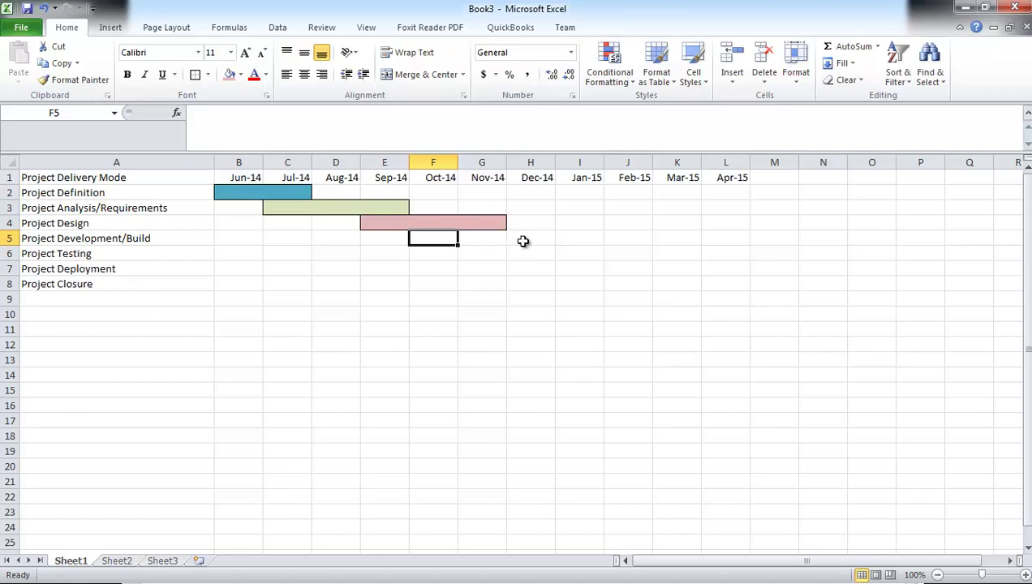
Fill H5:I5 with light blue and outline it as the Project Development/Build bar.
left_click_drag(523, 241, 574, 239)
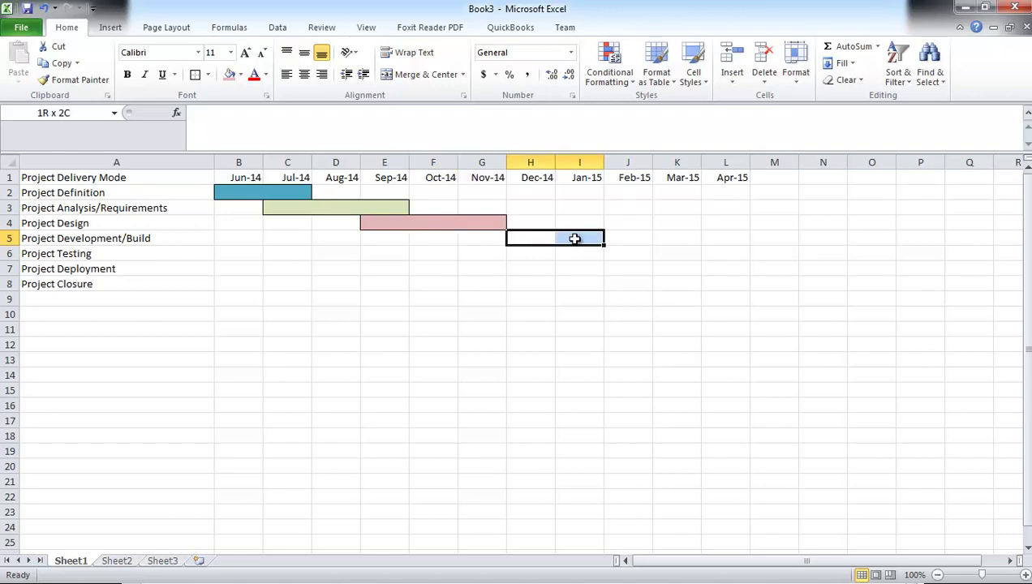
left_click(240, 74)
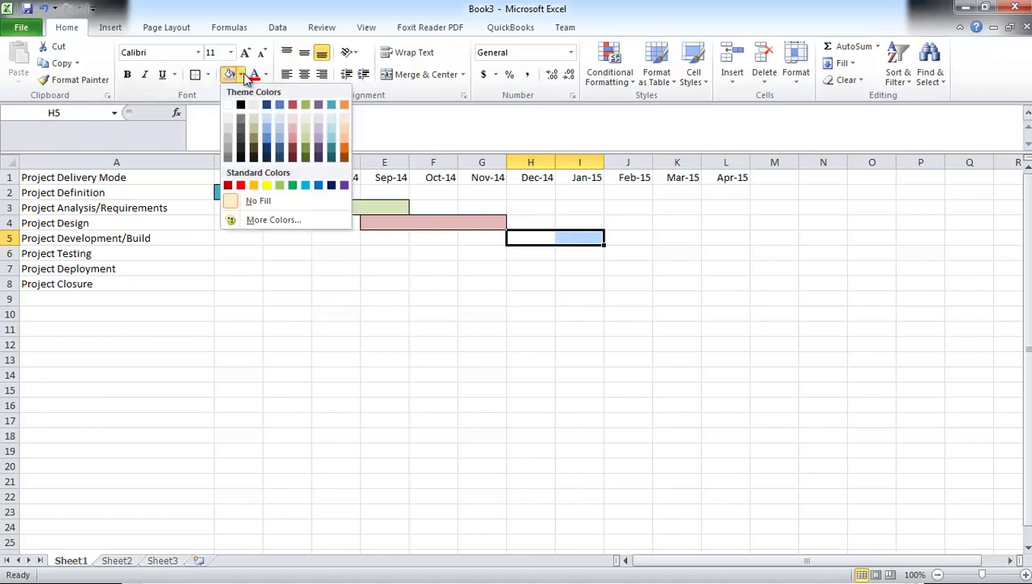
left_click(276, 137)
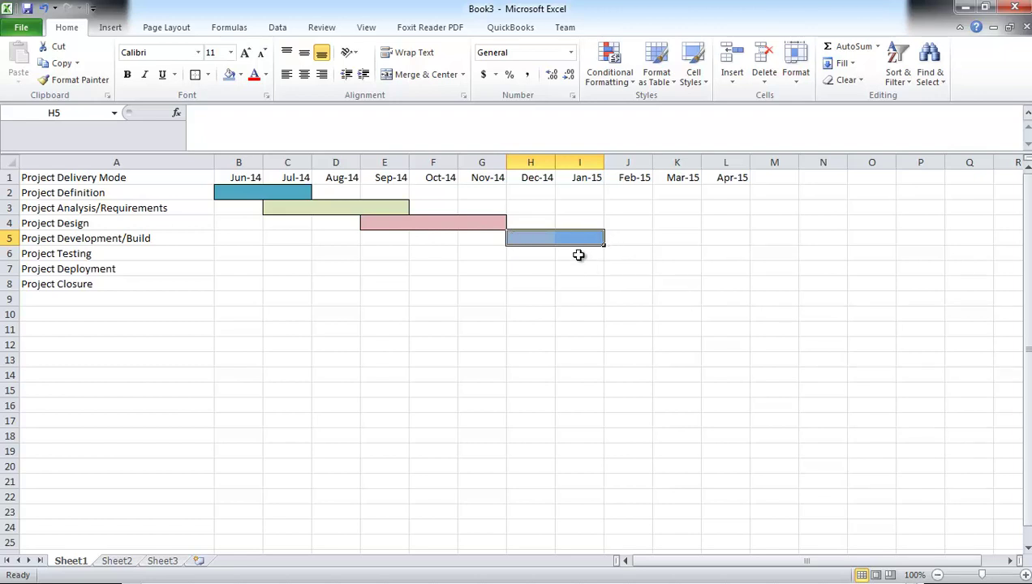
Fill I6:J6 with dark purple and outline it as the Project Testing bar.
left_click_drag(579, 254, 625, 254)
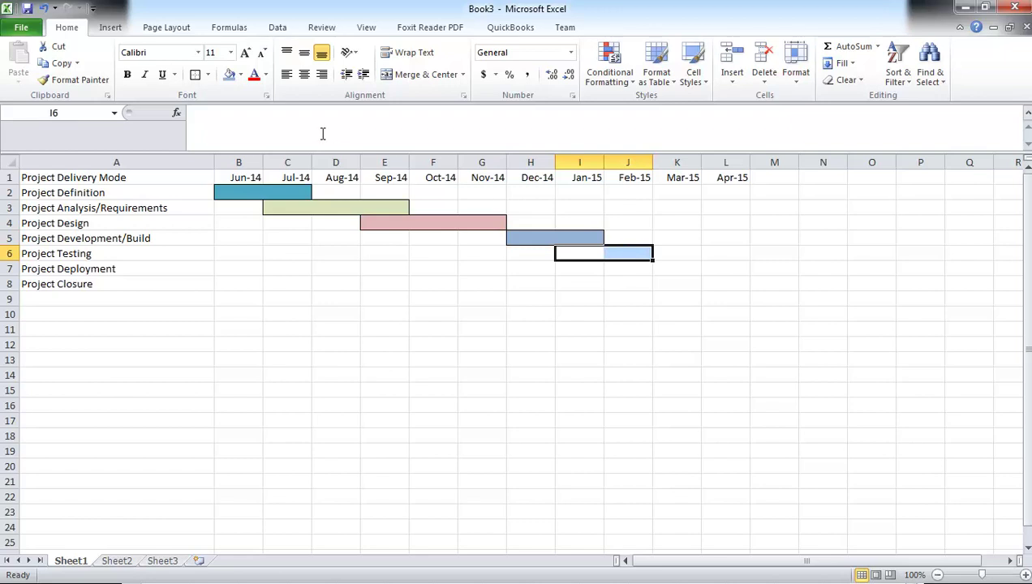
left_click(240, 75)
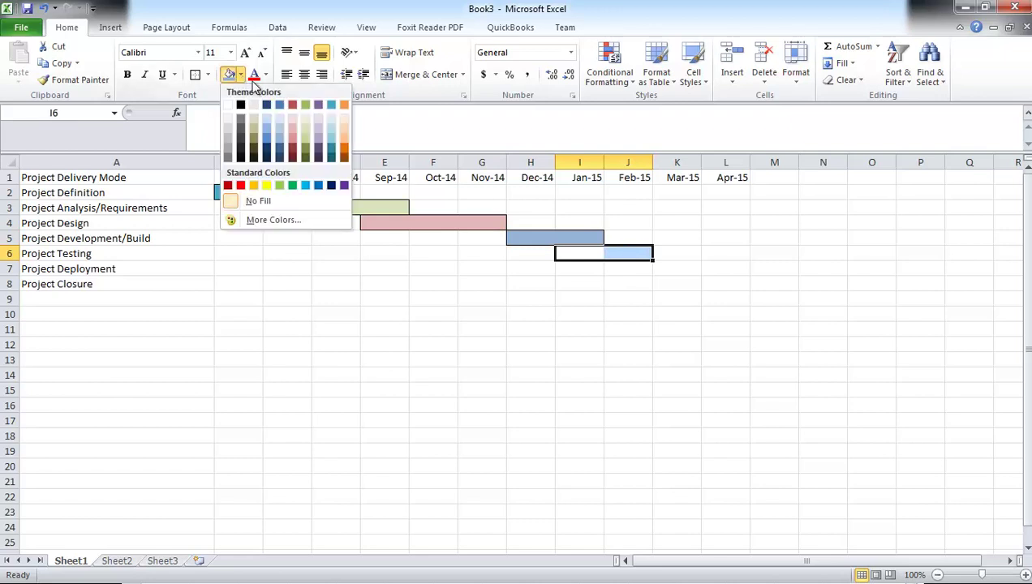
left_click(318, 152)
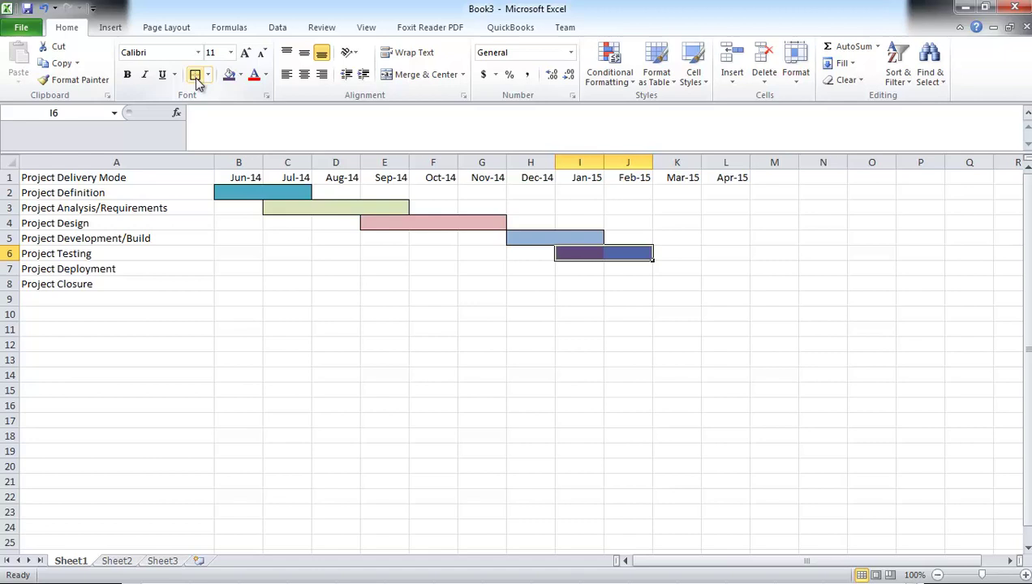
Fill K7 with dark orange and outline it as the Project Deployment bar for March 2015.
left_click(676, 274)
left_click(242, 75)
left_click(344, 147)
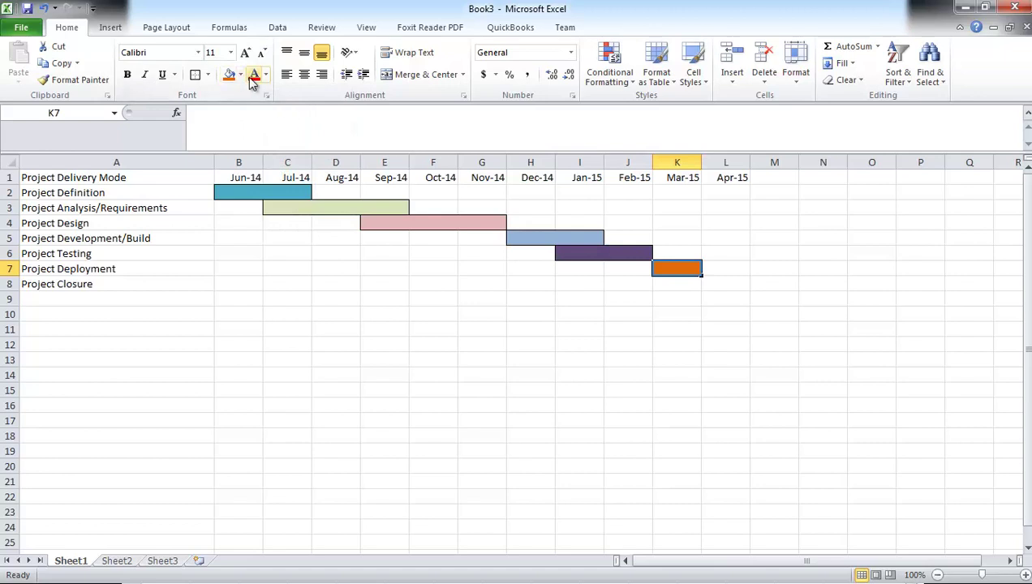
Fill L8 with light orange and outline it as the Project Closure bar for April 2015.
left_click(727, 282)
left_click(241, 74)
left_click(339, 137)
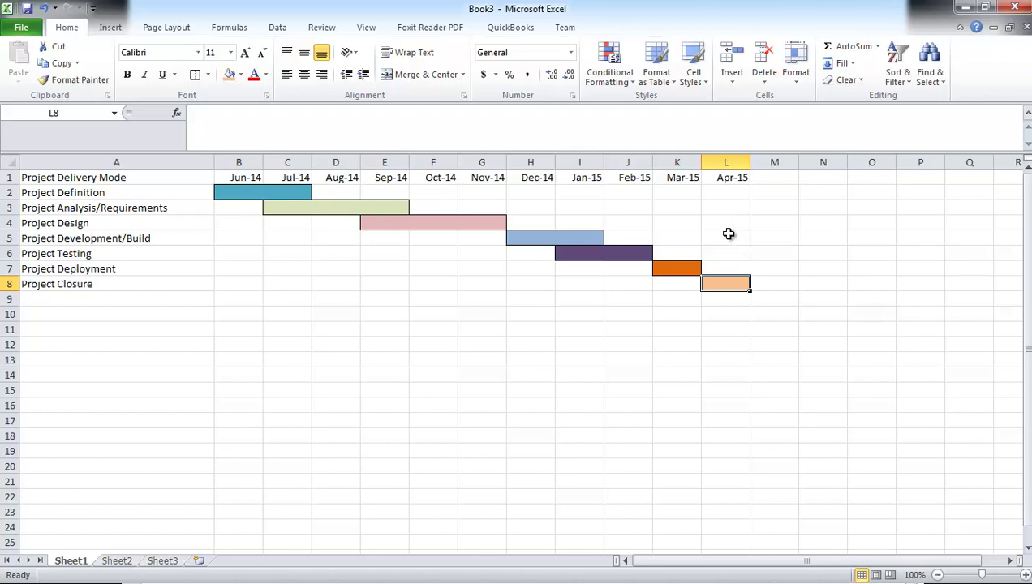
left_click(681, 305)
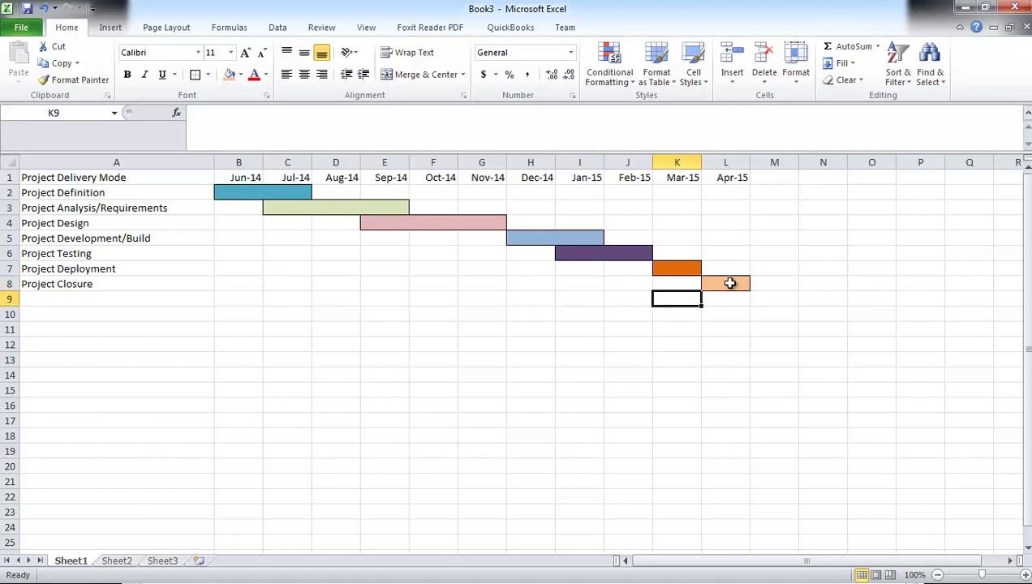
Select the whole timeline table, A1:L8.
left_click_drag(730, 283, 20, 175)
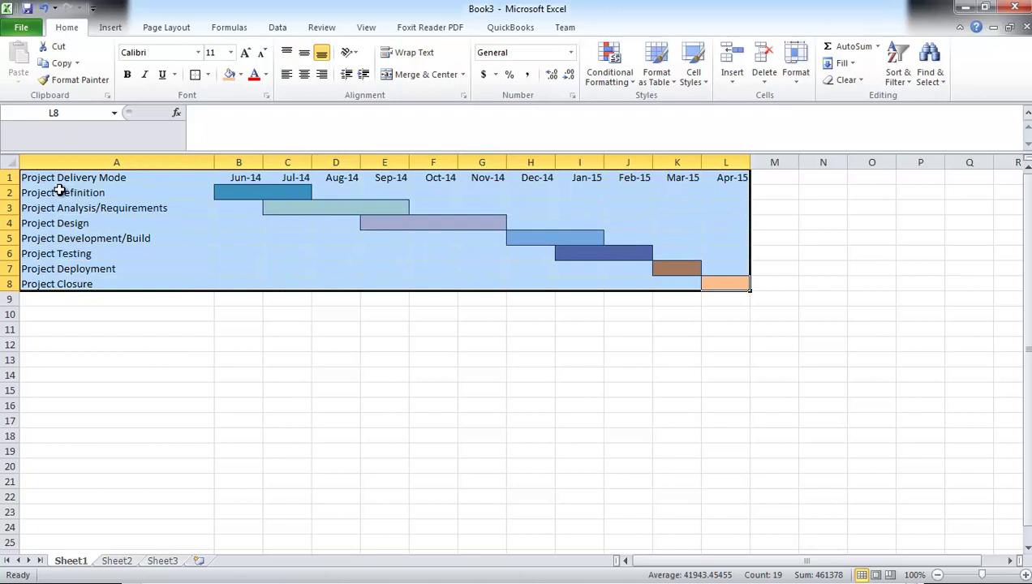